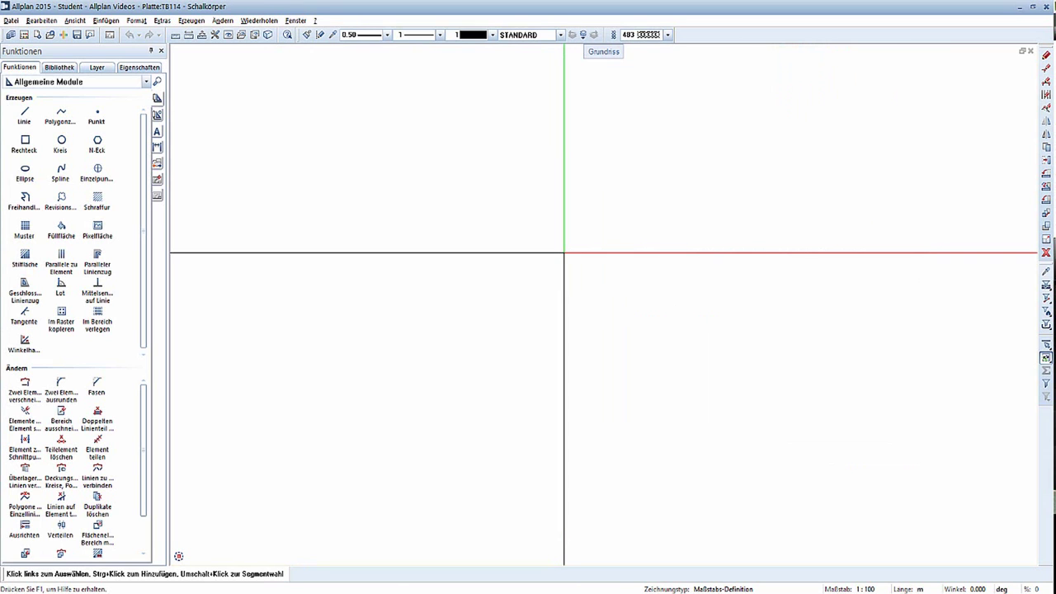
Step: Load the Zusätzliche Module 3D body functions from the Funktionen palette's module list
mouse_move(564, 253)
middle_mouse_down()
mouse_move(406, 219)
mouse_move(283, 214)
mouse_move(265, 196)
middle_mouse_up()
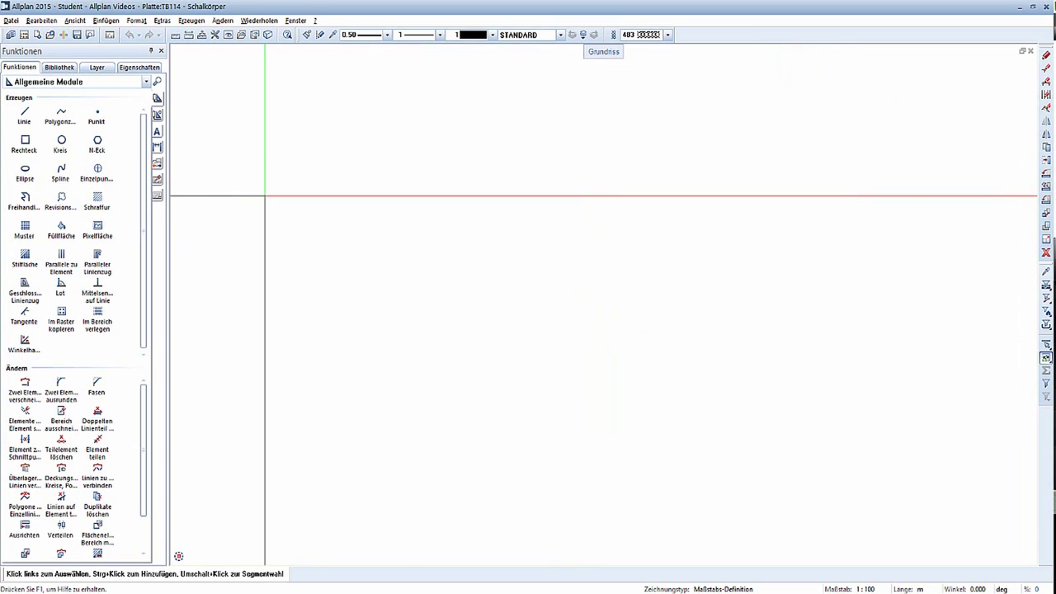
left_click(147, 83)
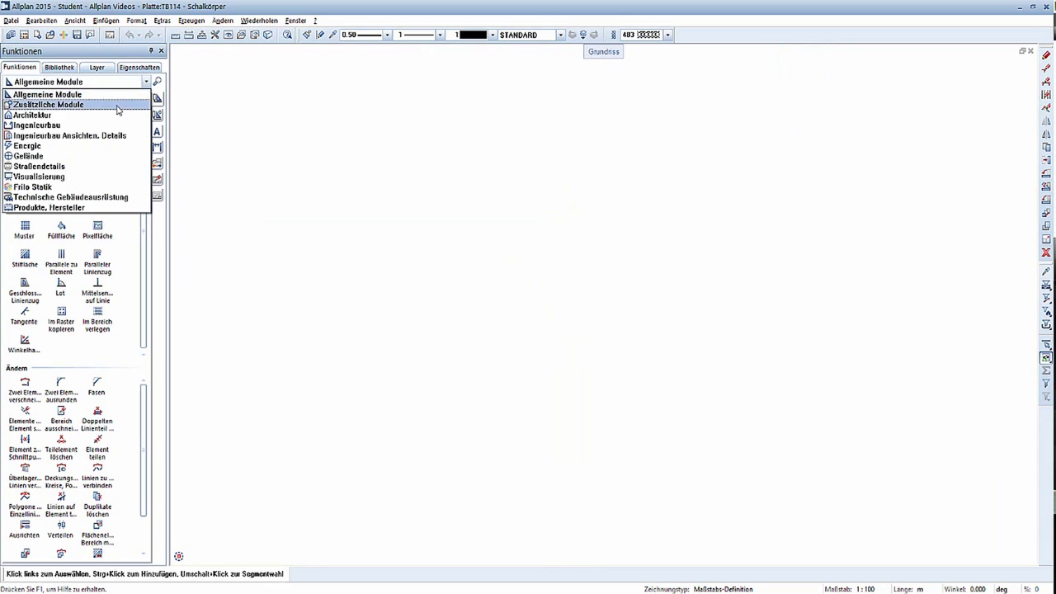
left_click(119, 105)
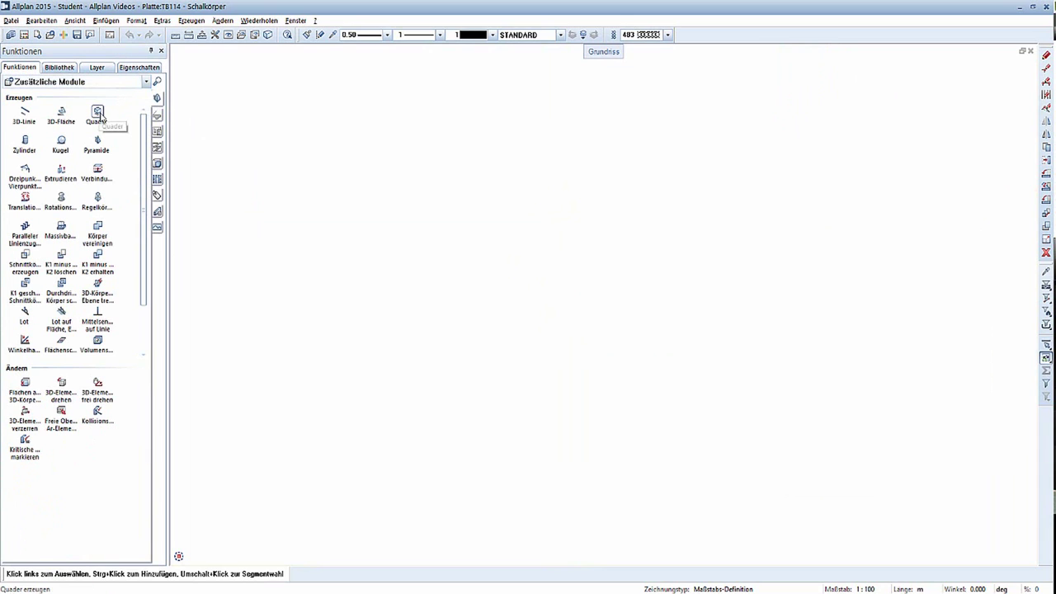
Step: Draw a 30 m long cuboid slab body from the origin with a height of 0.2
left_click(98, 113)
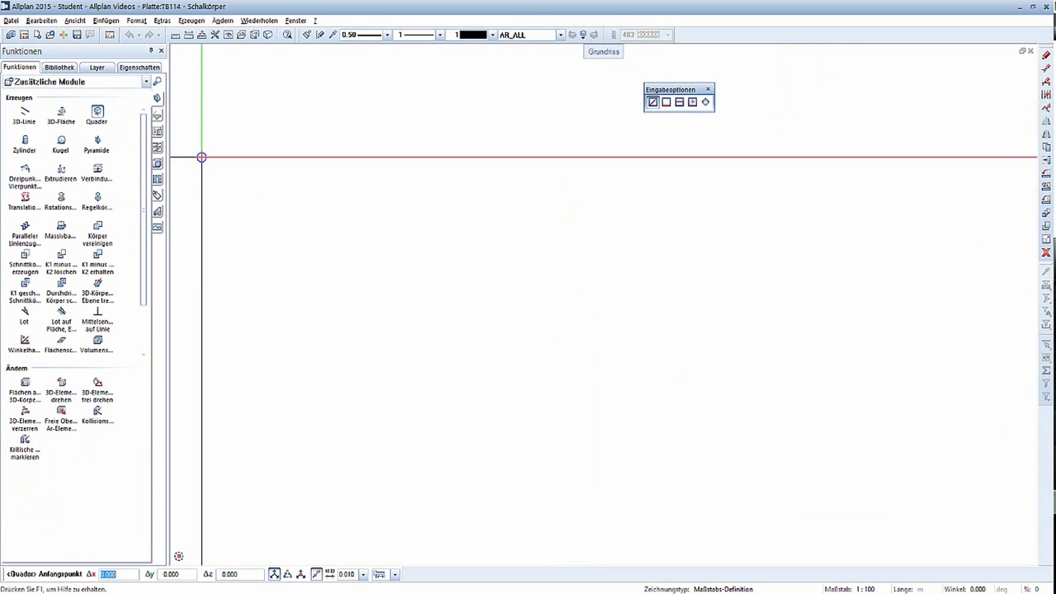
left_click(369, 255)
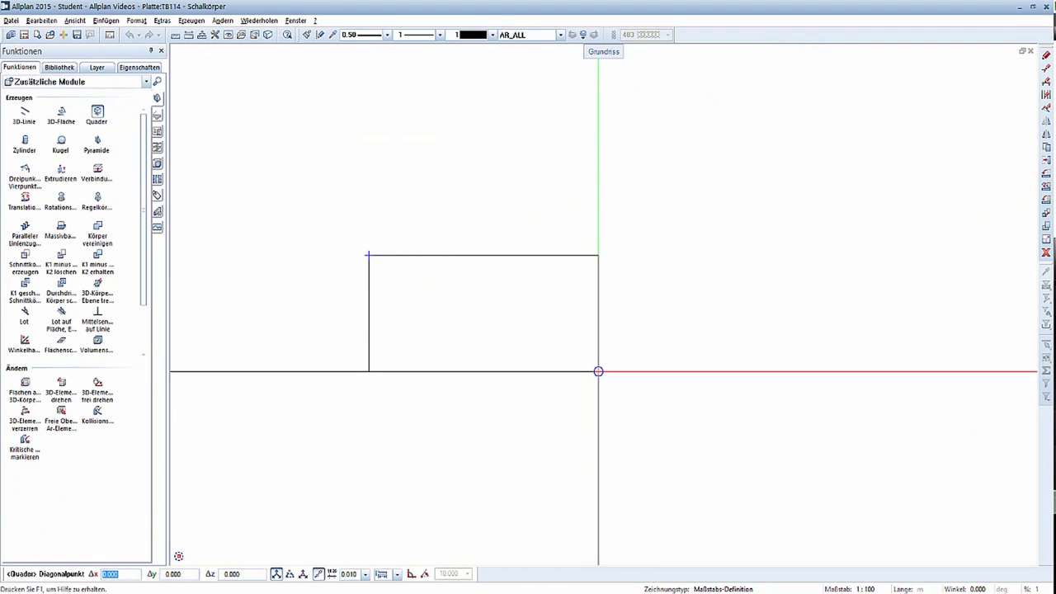
type("30")
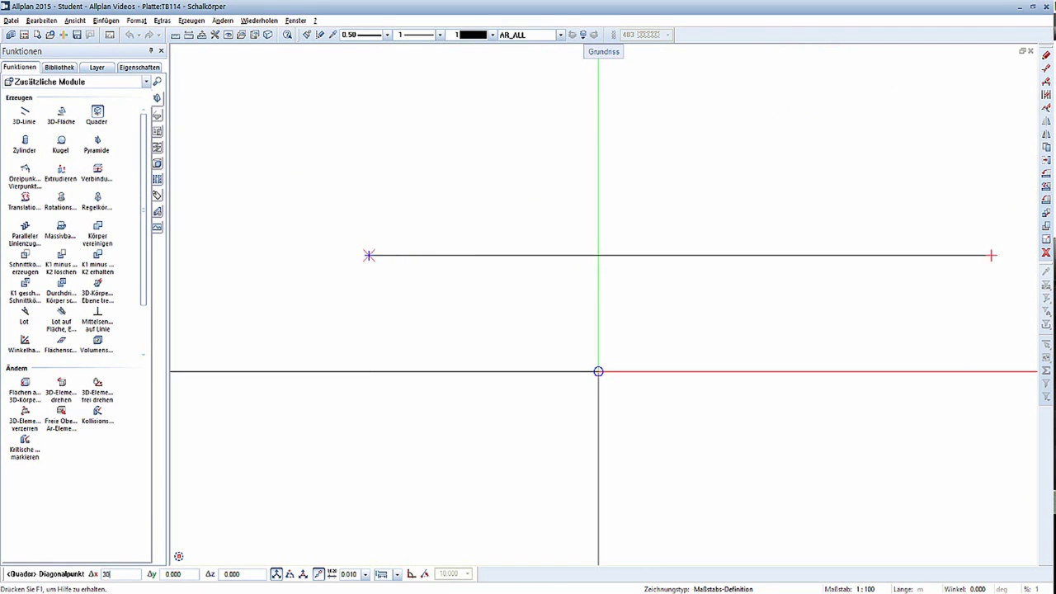
type("1")
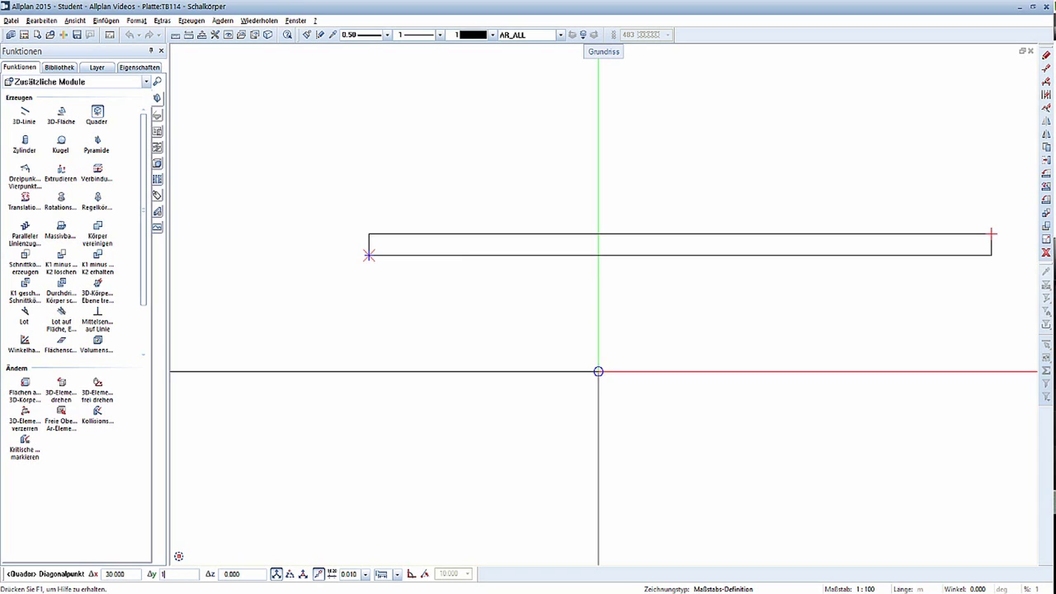
type("5")
key("Return")
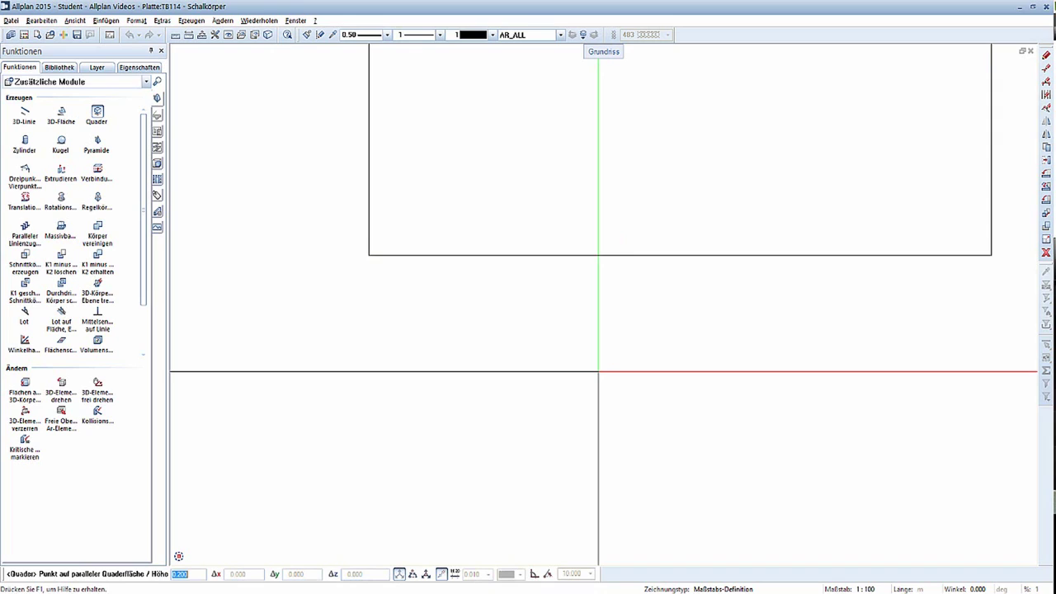
type("0.2")
key("Return")
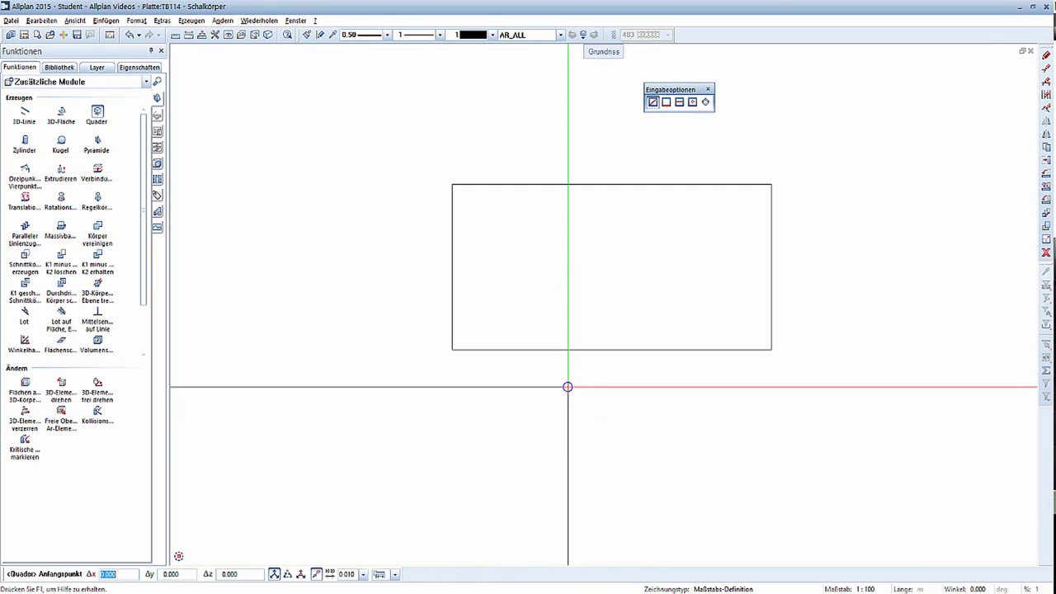
scroll(568, 387, "down", 1)
scroll(627, 261, "up", 3)
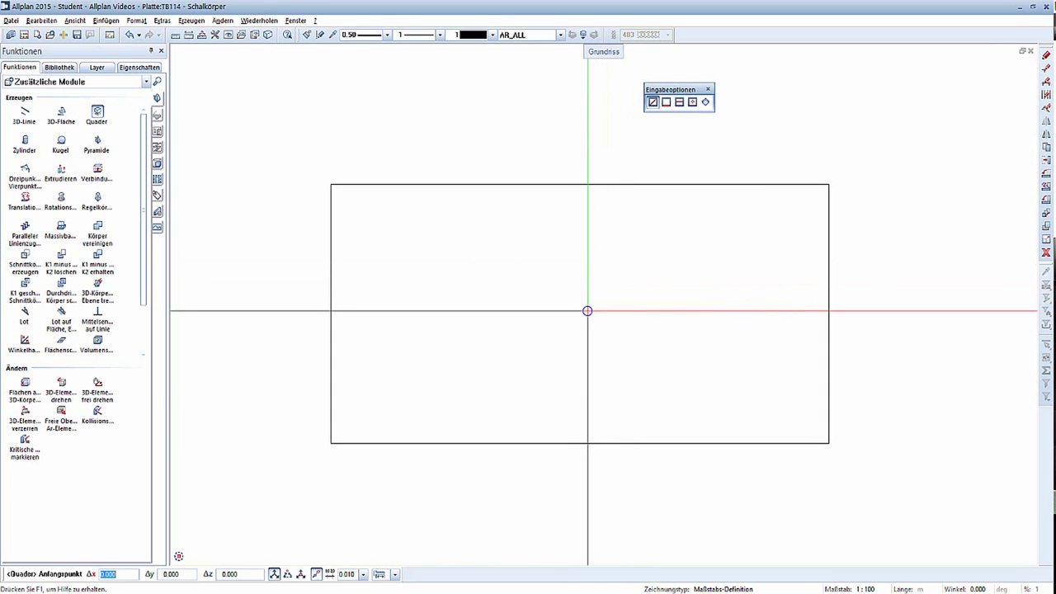
key("Escape")
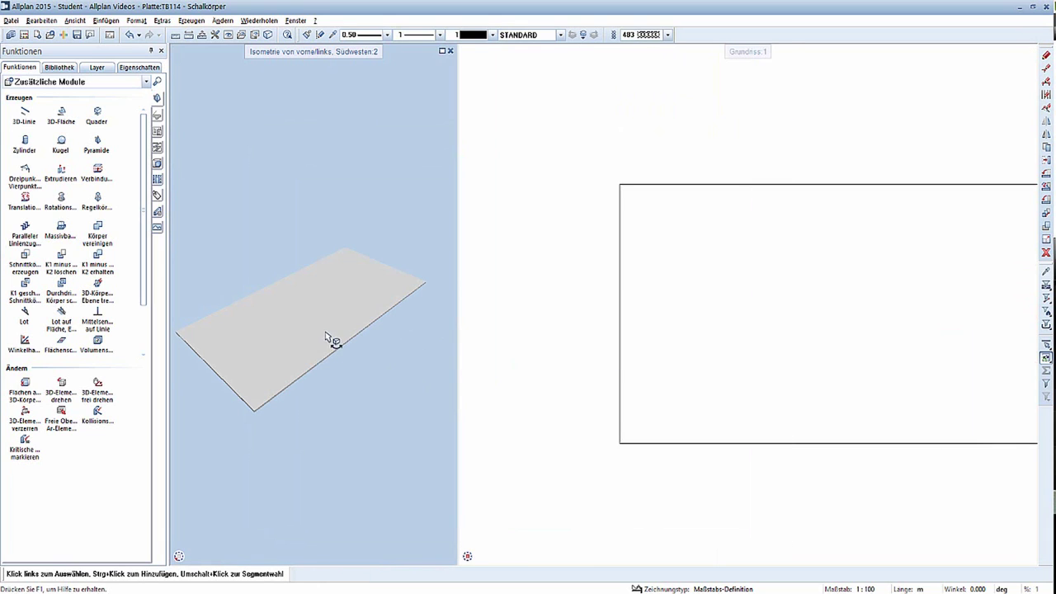
Step: Close the isometric 3D window and load the Ingenieurbau Ansichten, Details functions
mouse_move(331, 329)
middle_mouse_down("shift")
mouse_move(420, 543)
mouse_move(396, 295)
mouse_move(451, 75)
middle_mouse_up("shift")
left_click(451, 51)
left_click(147, 81)
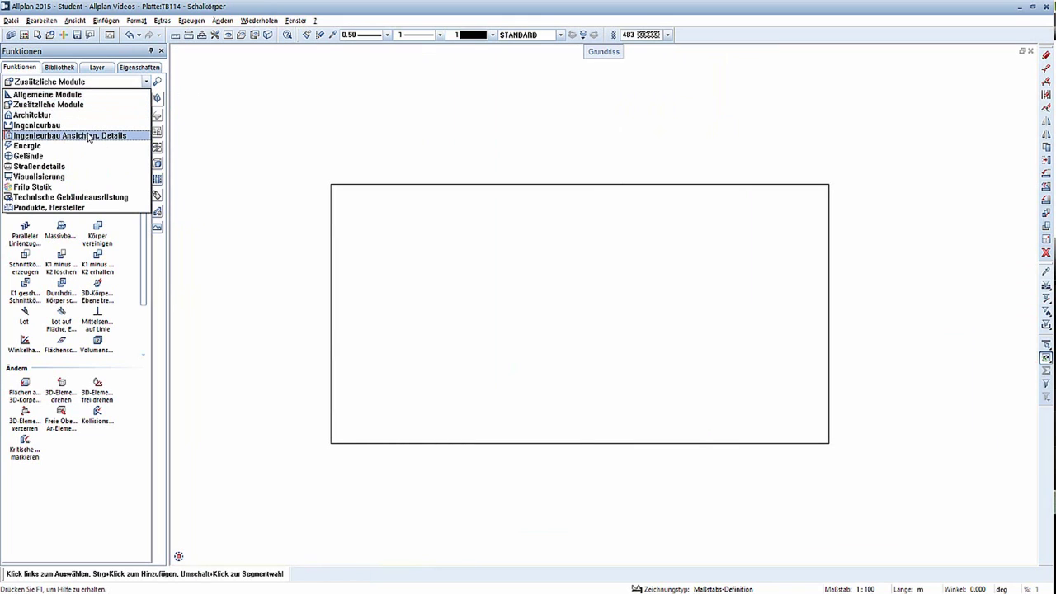
left_click(89, 137)
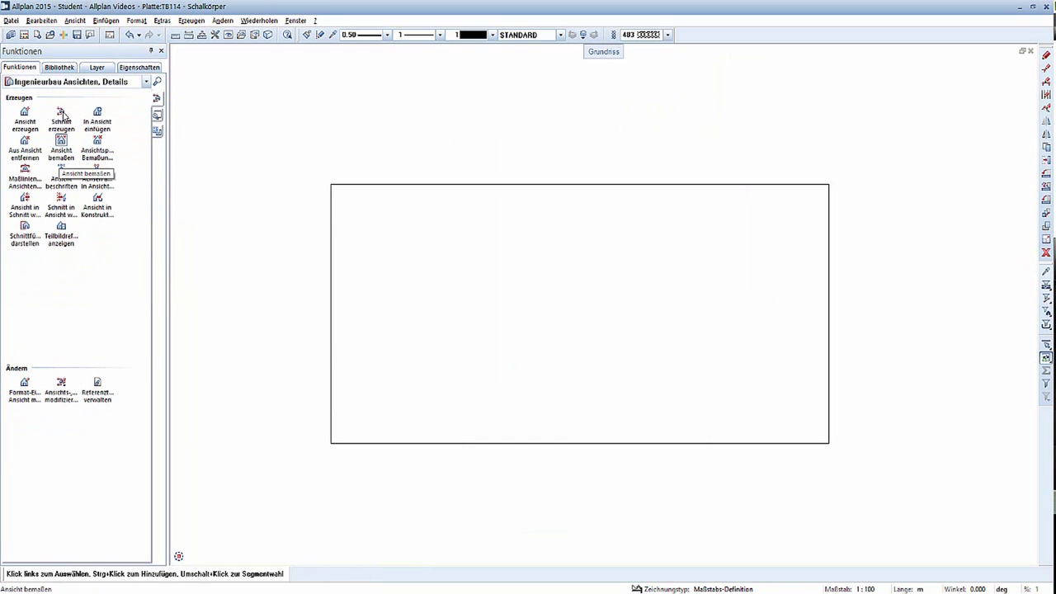
Step: Start a section on the slab body and accept the section settings
left_click(61, 113)
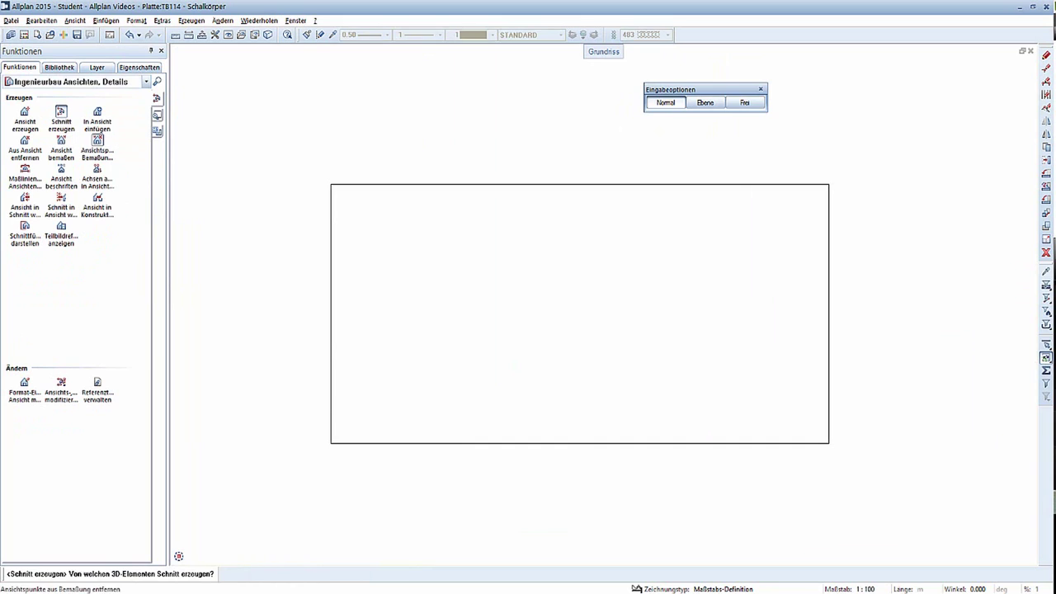
left_click(561, 285)
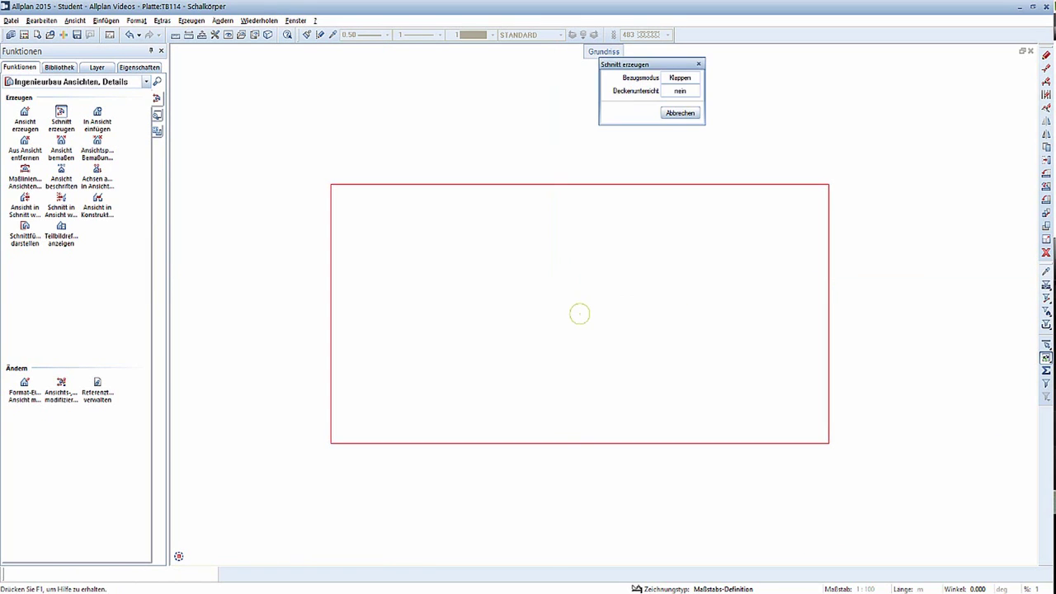
scroll(561, 238, "down", 2)
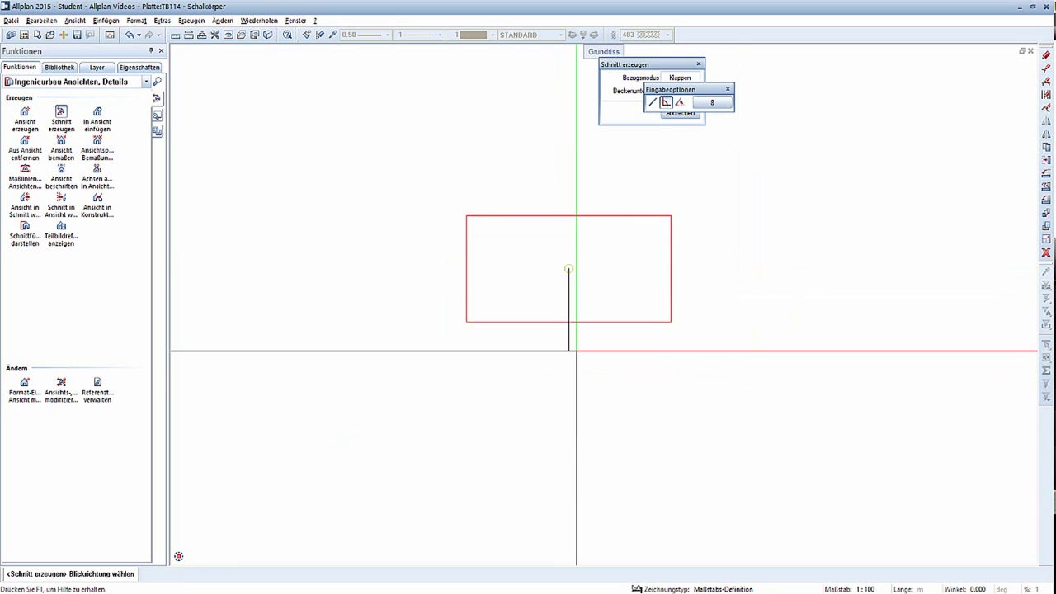
left_click(568, 371)
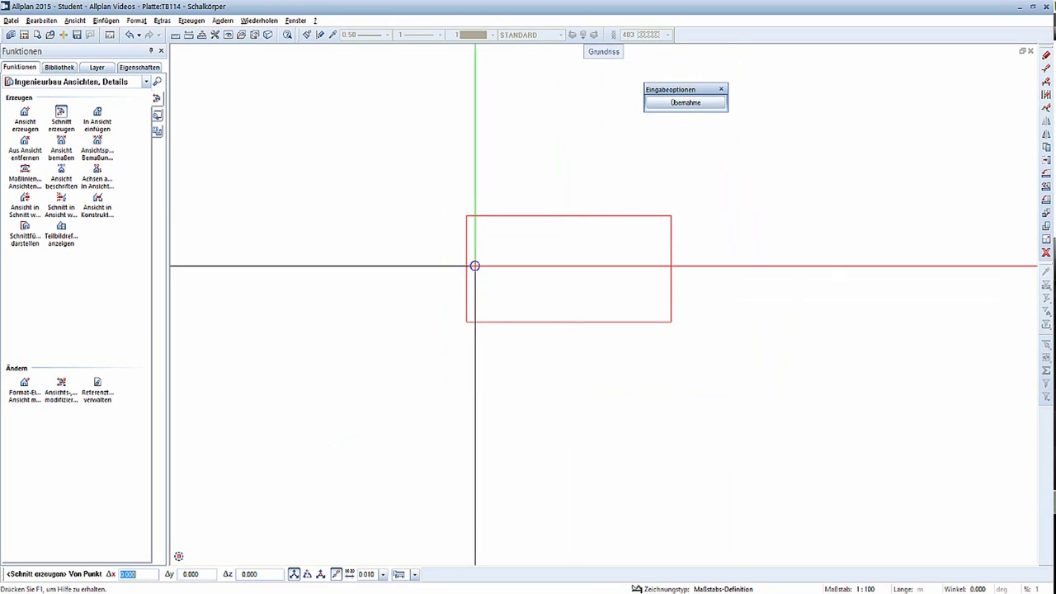
key("Escape")
Step: Draw the section line across the slab and place section 52 - 52 below the plan
left_click(436, 255)
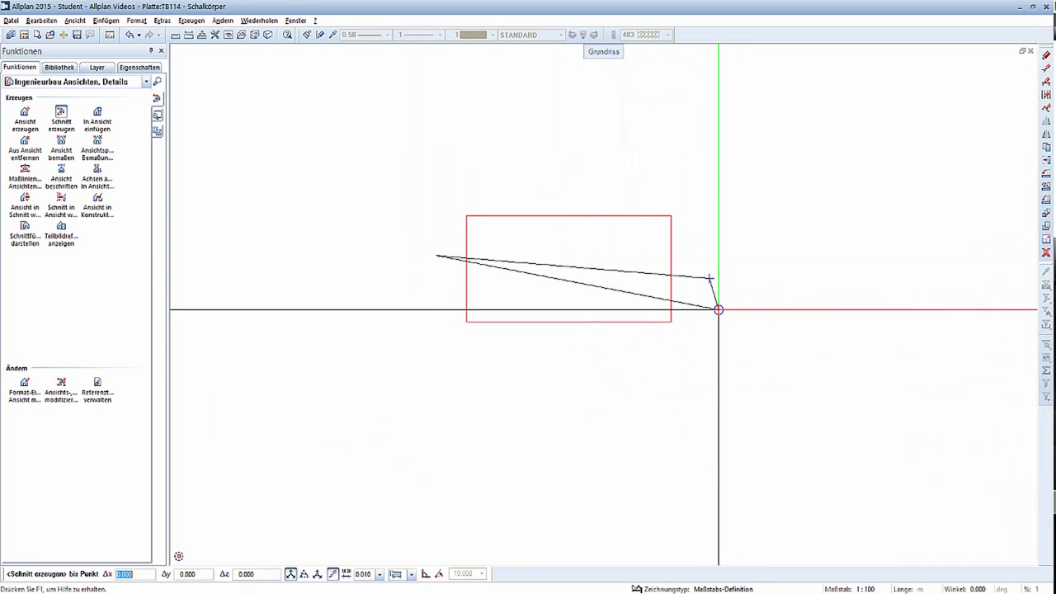
left_click(709, 278)
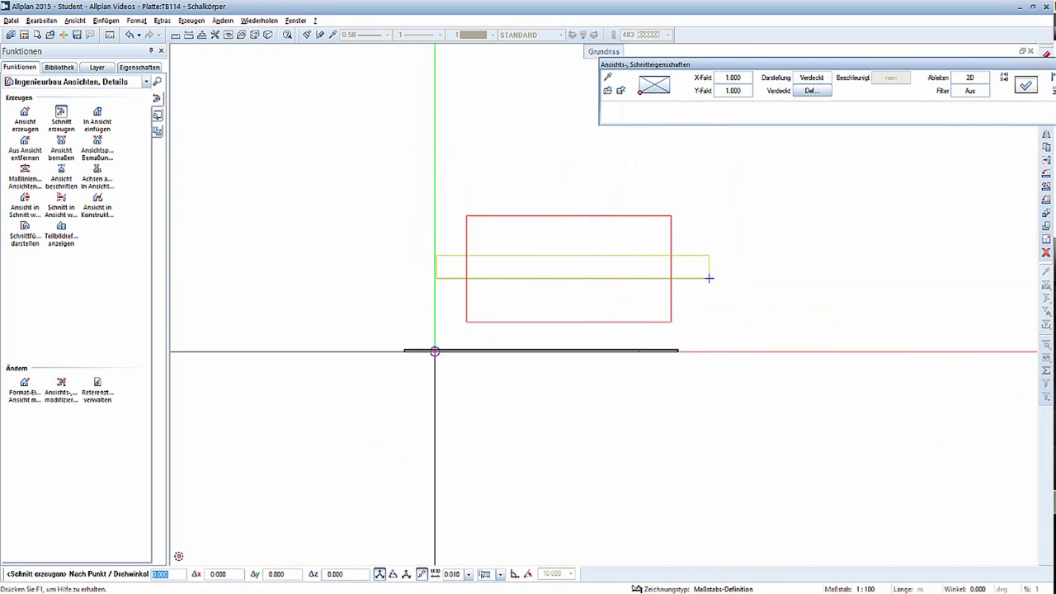
scroll(466, 298, "up", 3)
scroll(476, 309, "down", 3)
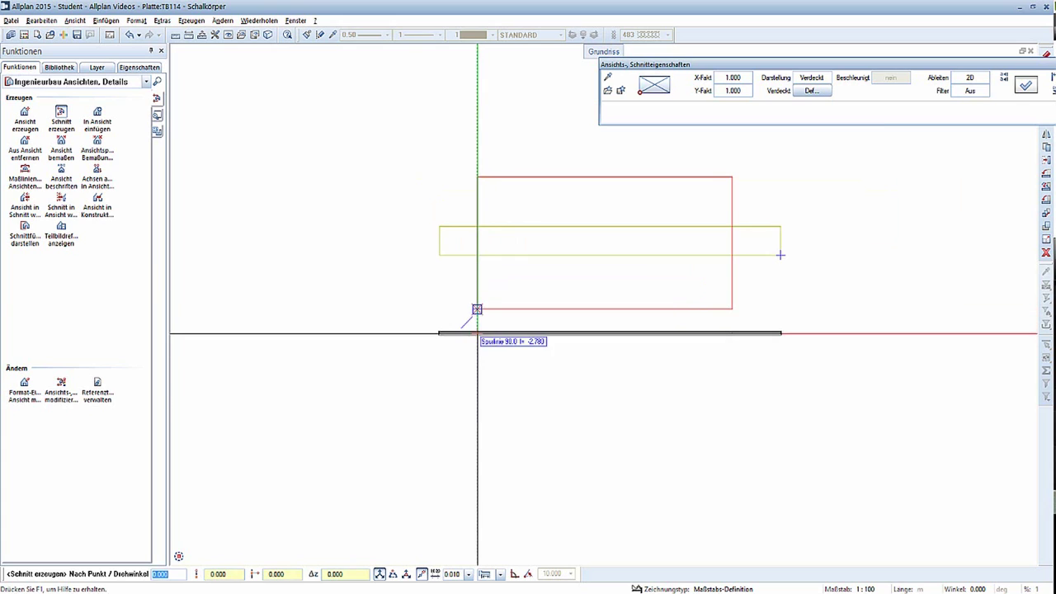
left_click(476, 309)
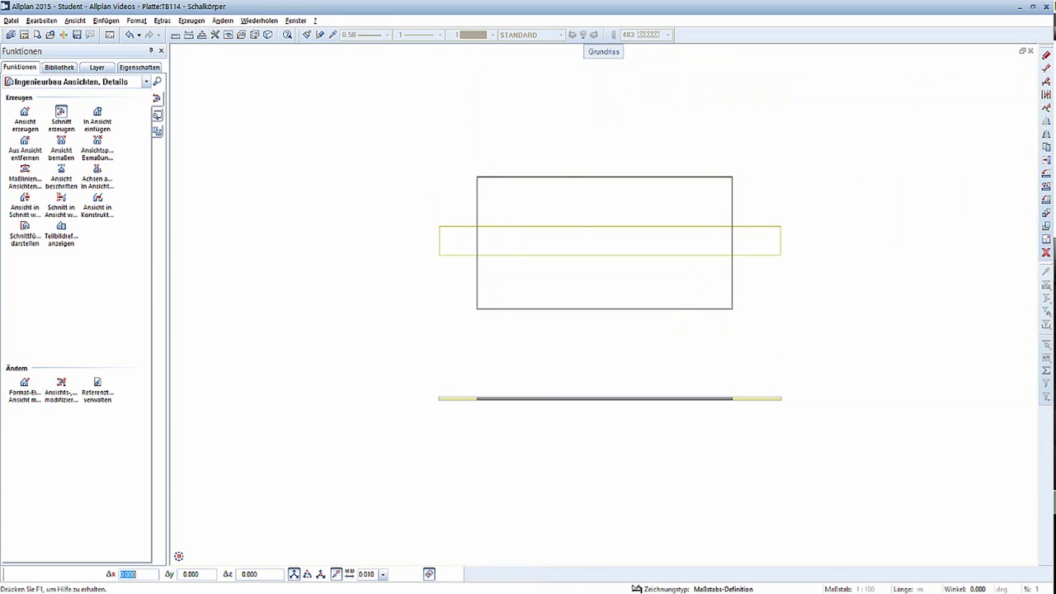
left_click(572, 436)
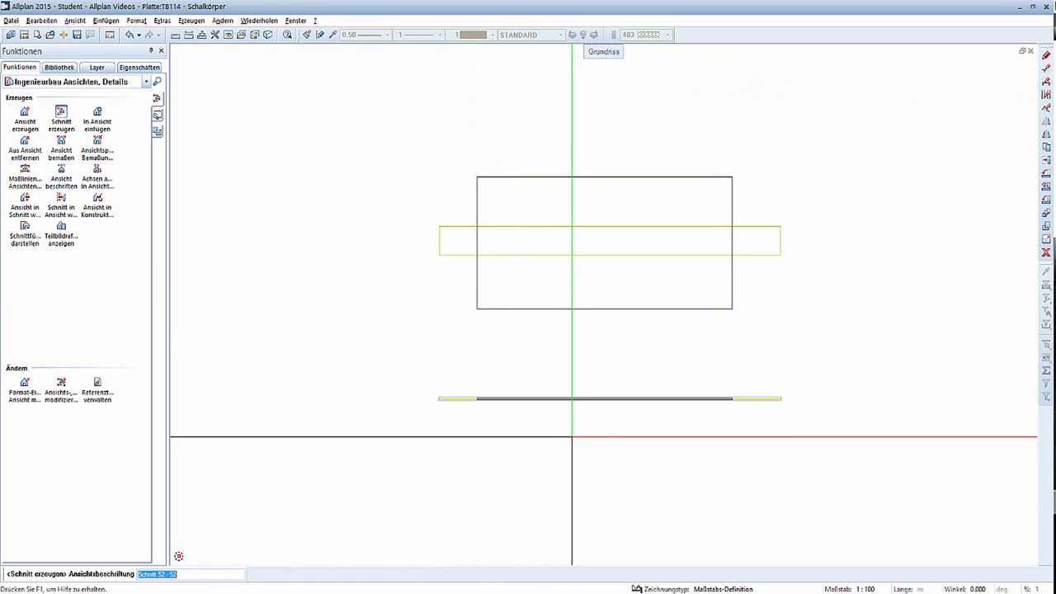
key("Return")
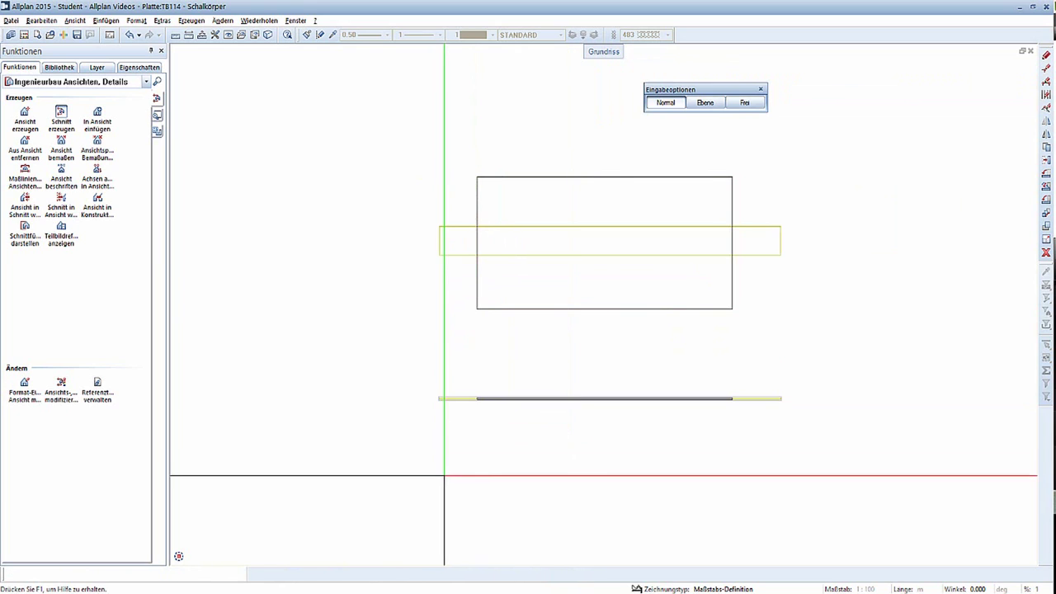
key("Escape")
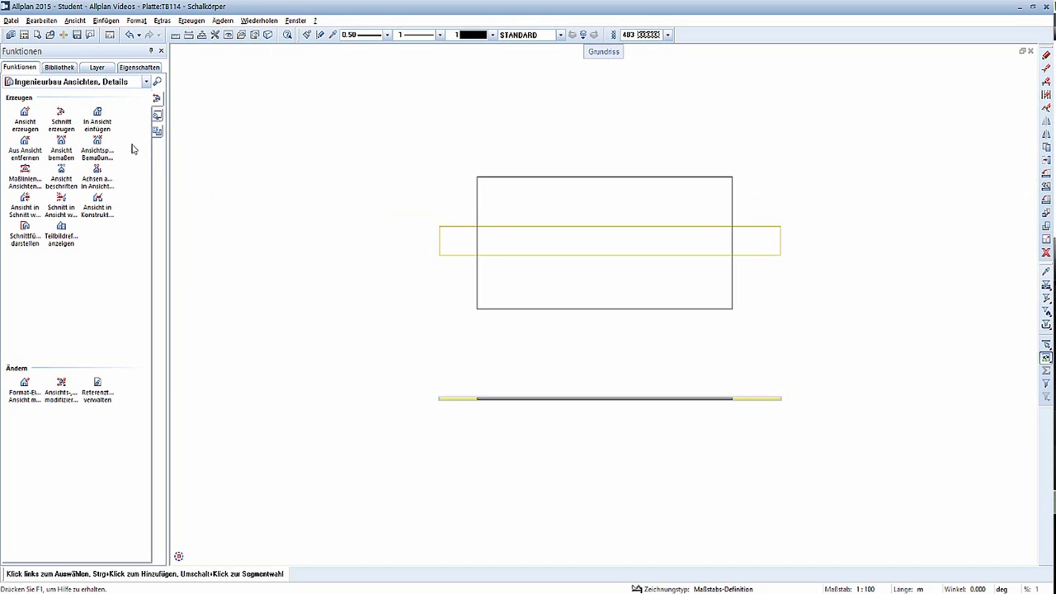
Step: Generate a view from the section strip and place it beneath the section
left_click(73, 128)
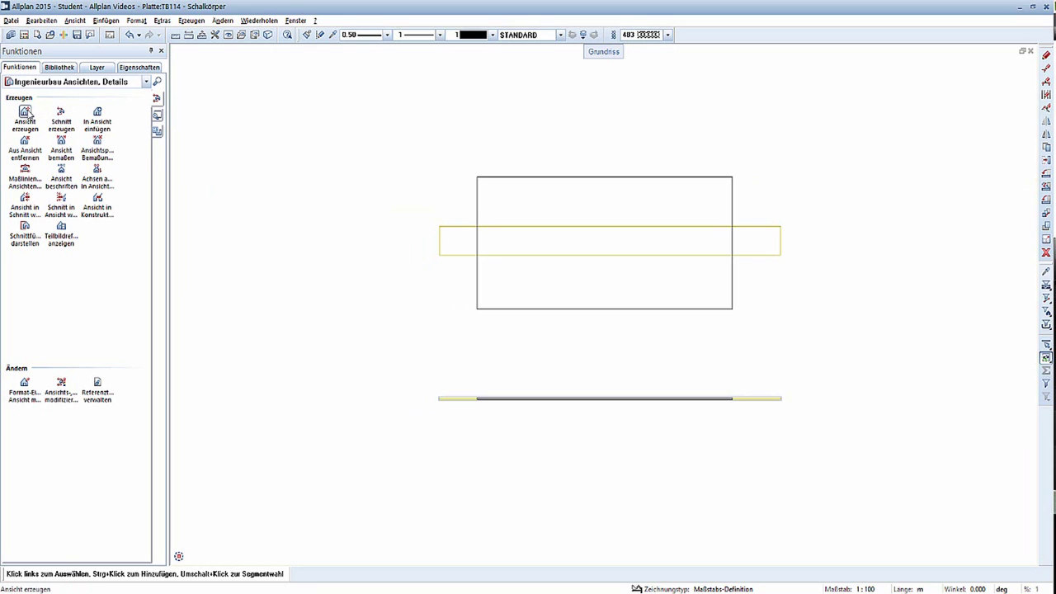
left_click(40, 119)
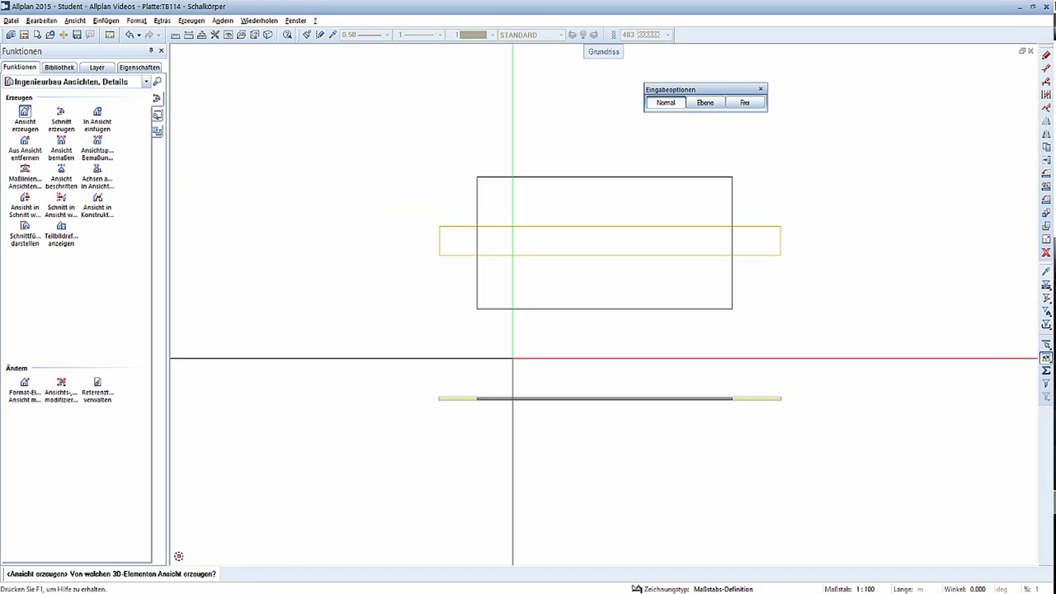
scroll(641, 413, "up", 3)
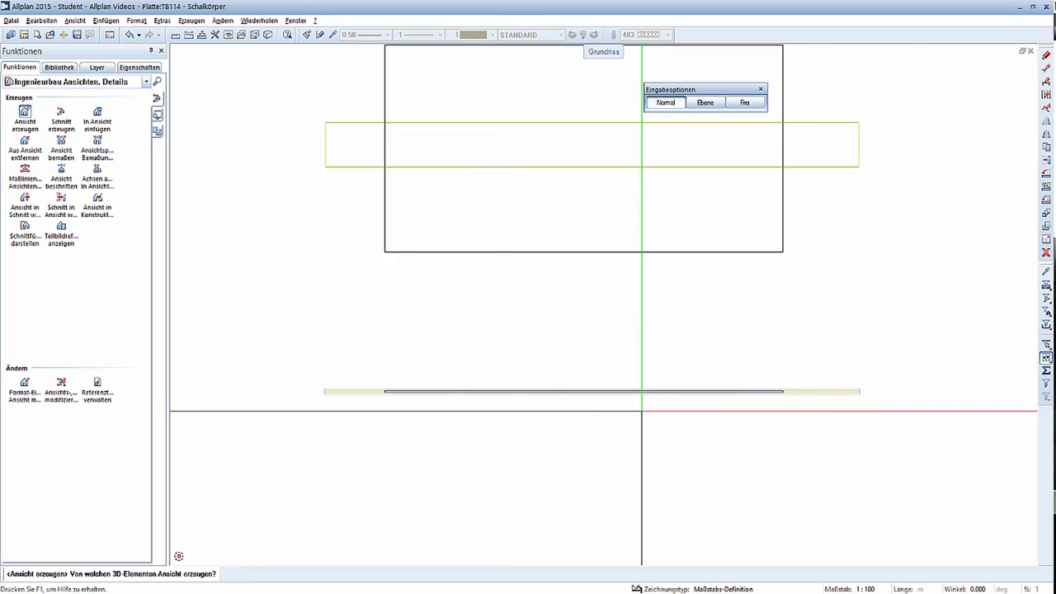
left_click(581, 385)
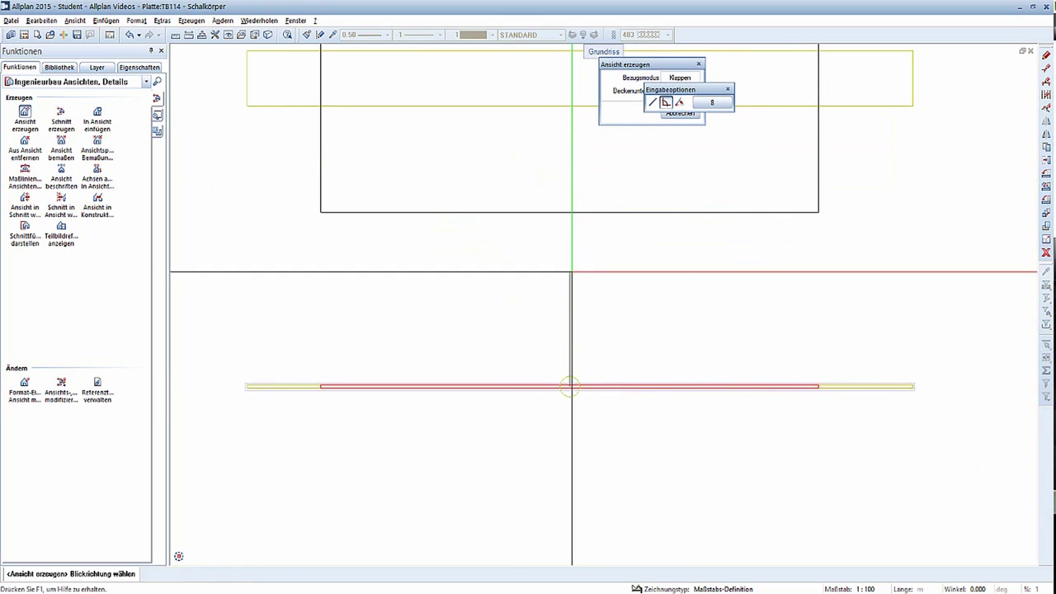
left_click(570, 386)
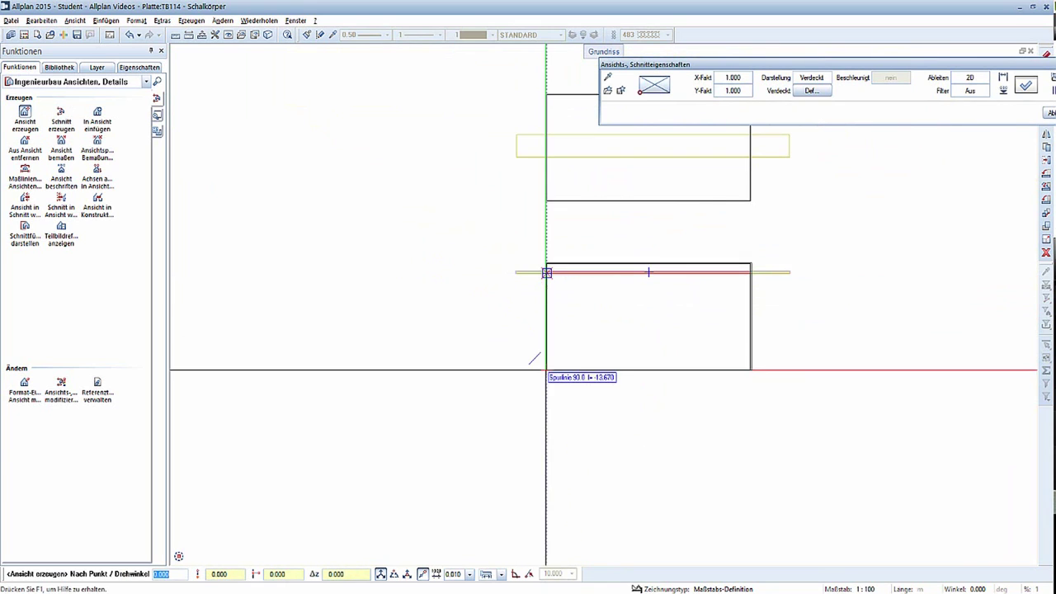
left_click(546, 421)
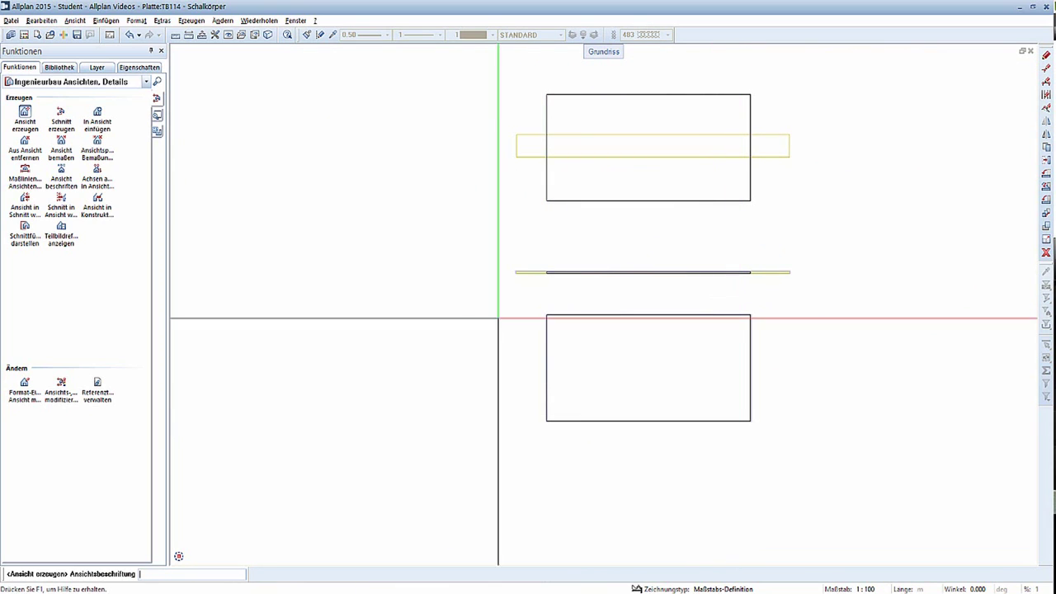
key("Escape")
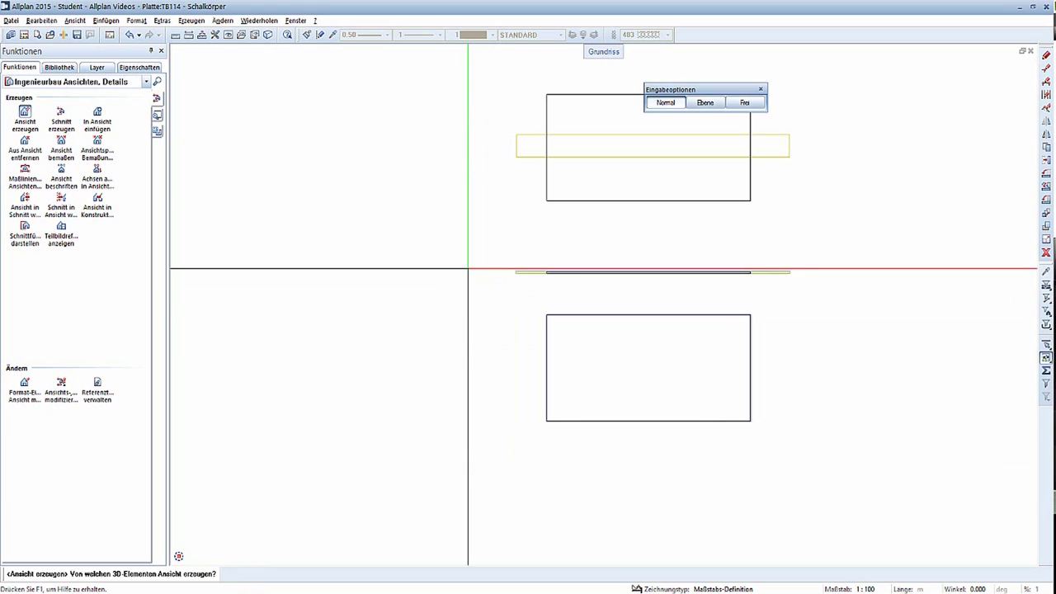
key("Escape")
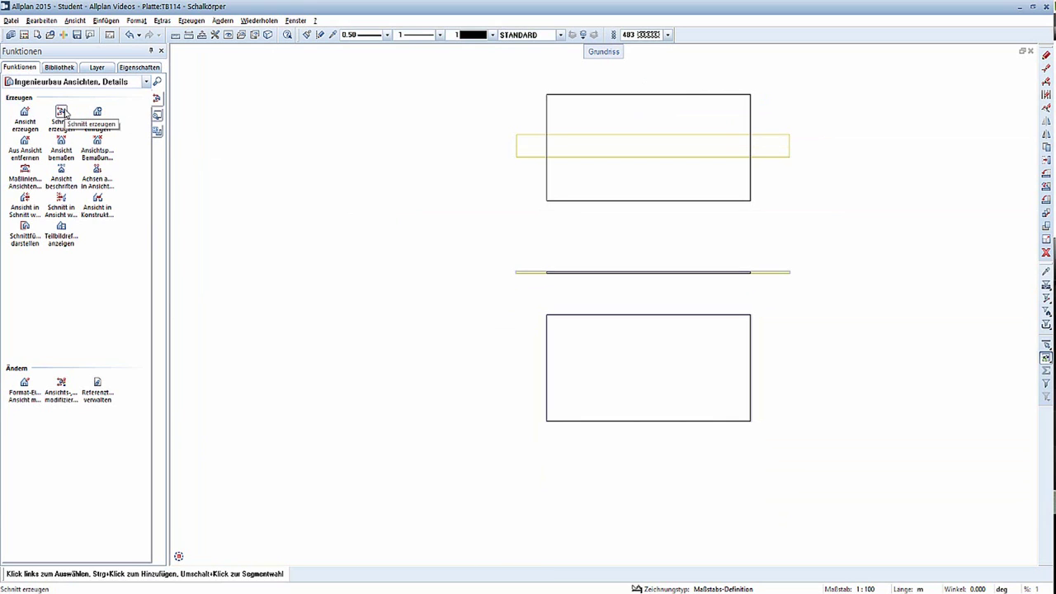
Step: Select the lower rectangle for a new section, keeping Bezugsmodus Klappen
left_click(61, 111)
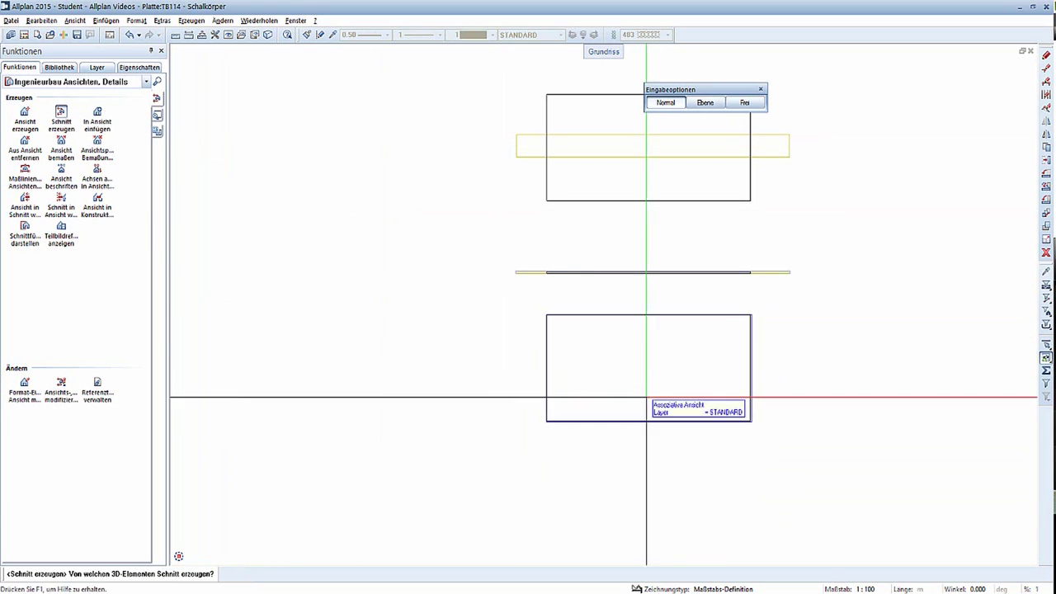
left_click(653, 367)
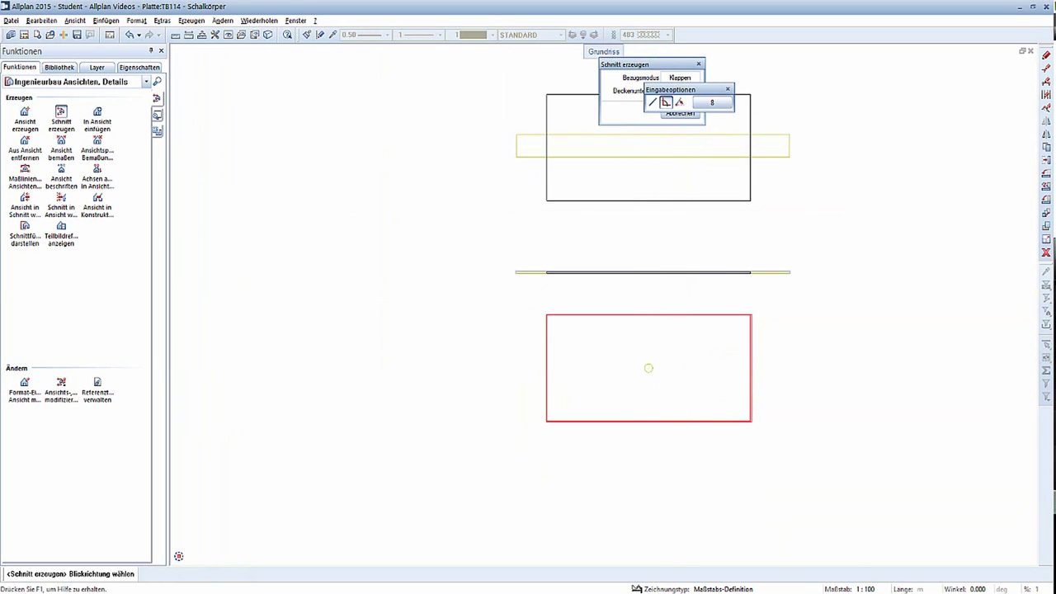
left_click_drag(695, 89, 851, 60)
left_click(709, 193)
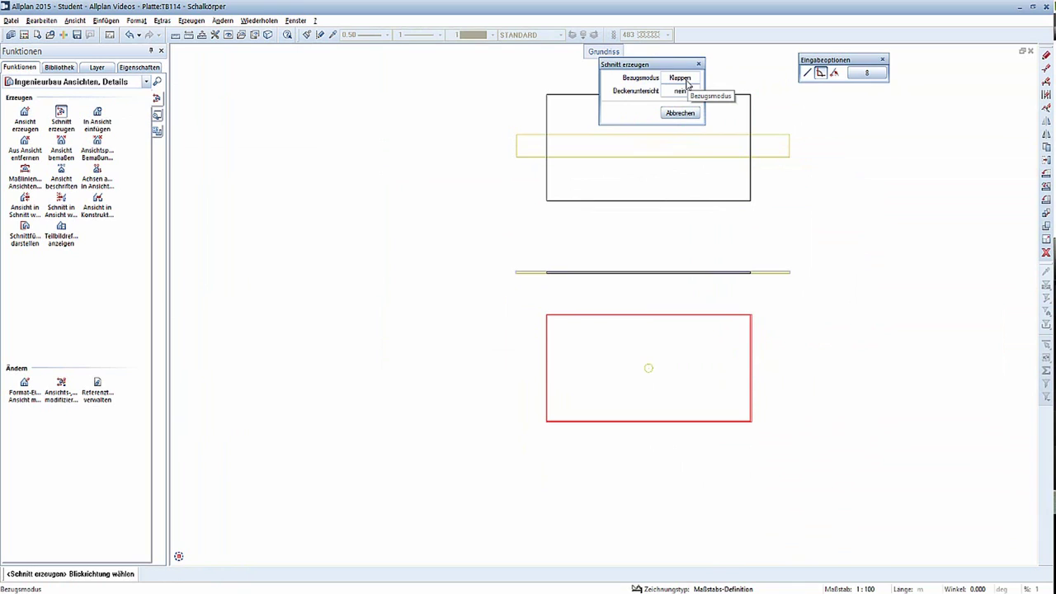
left_click(687, 80)
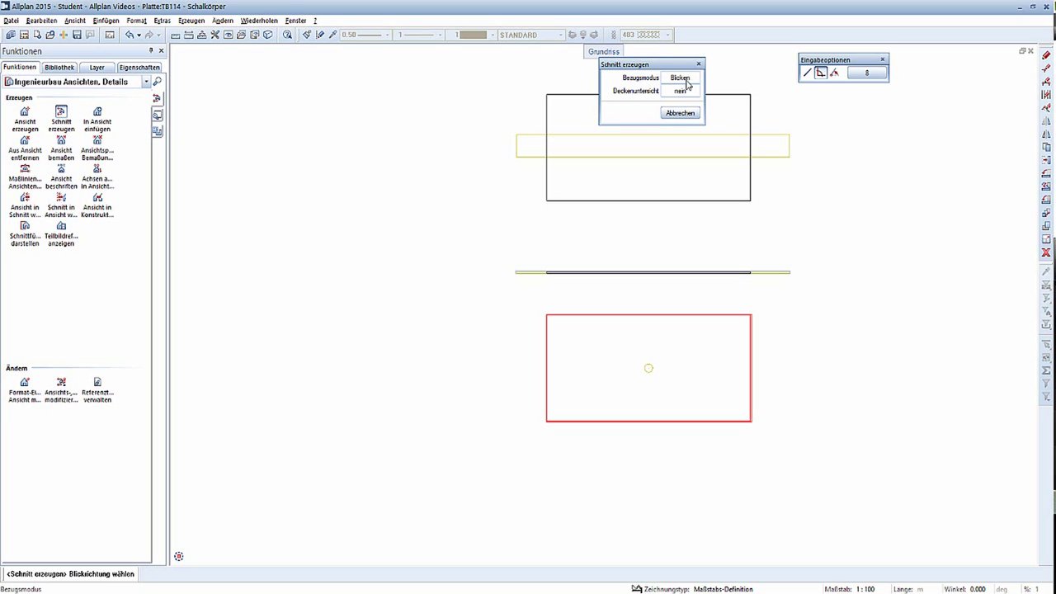
left_click(687, 79)
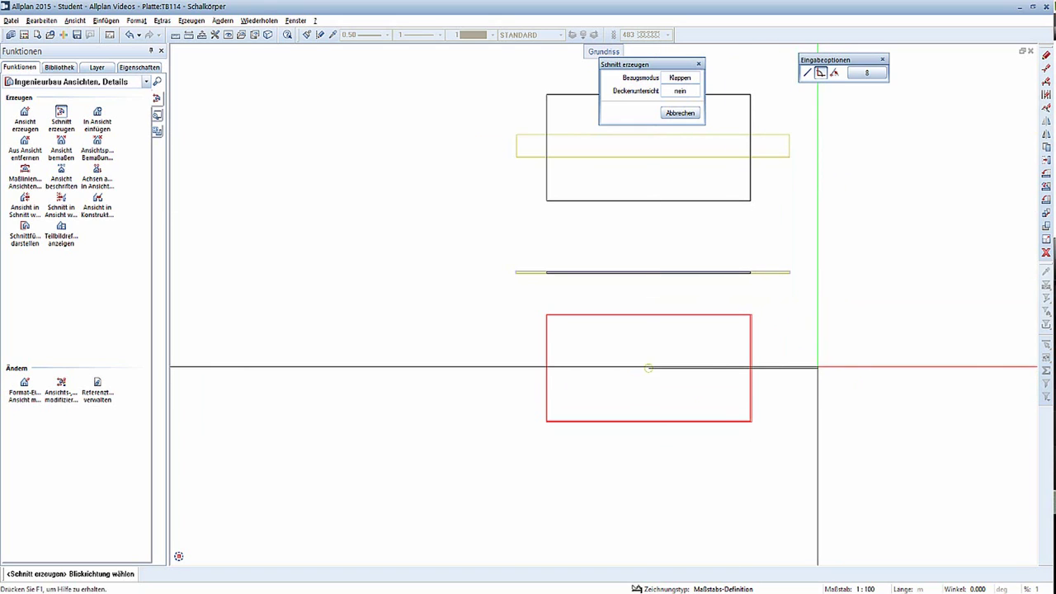
left_click(649, 369)
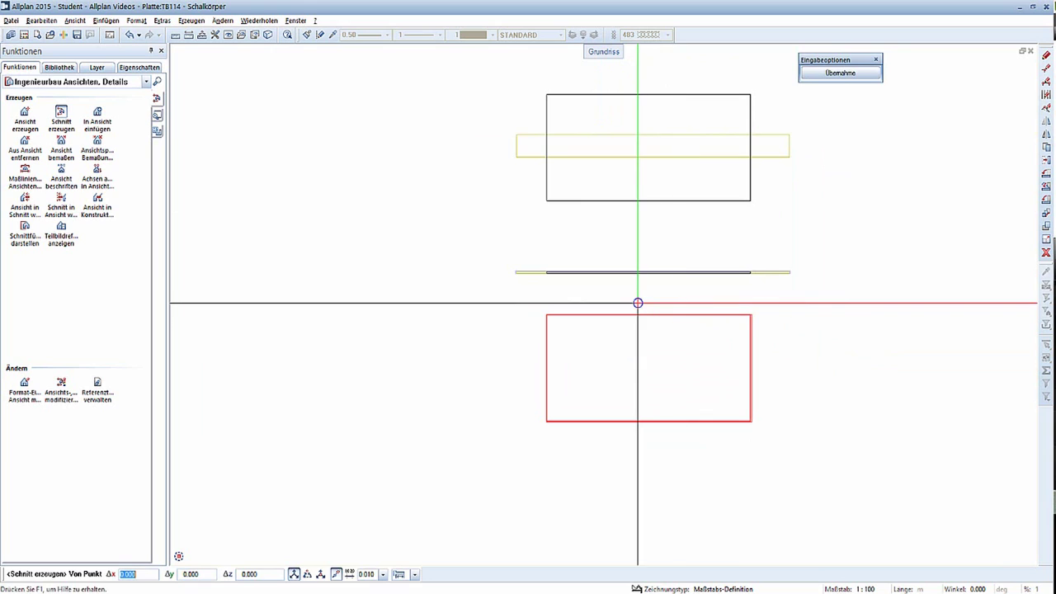
key("Escape")
Step: Draw the section line beside the lower rectangle and place the strip to its right
left_click(628, 304)
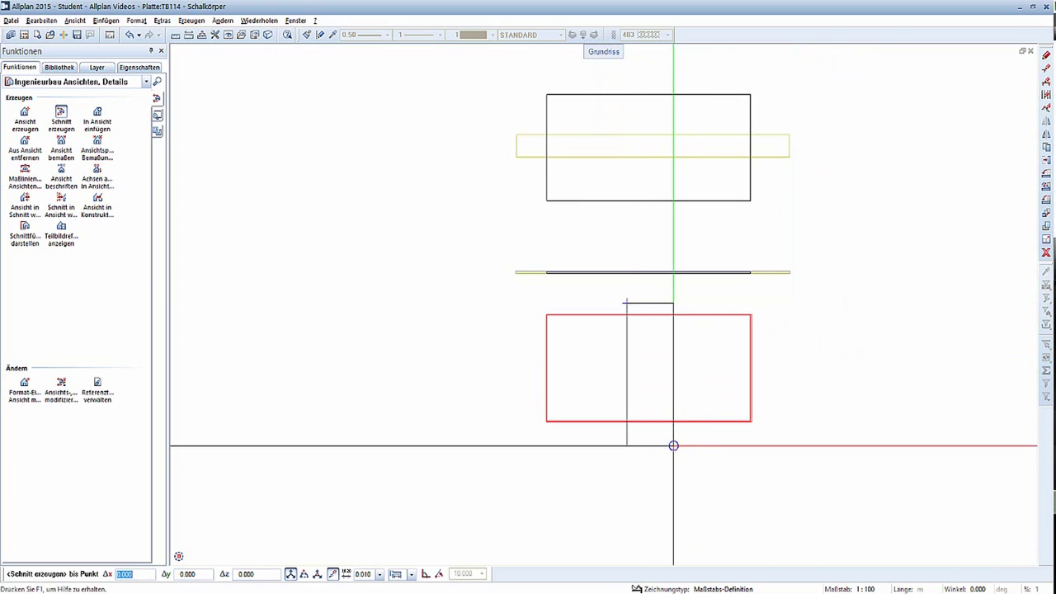
left_click(677, 437)
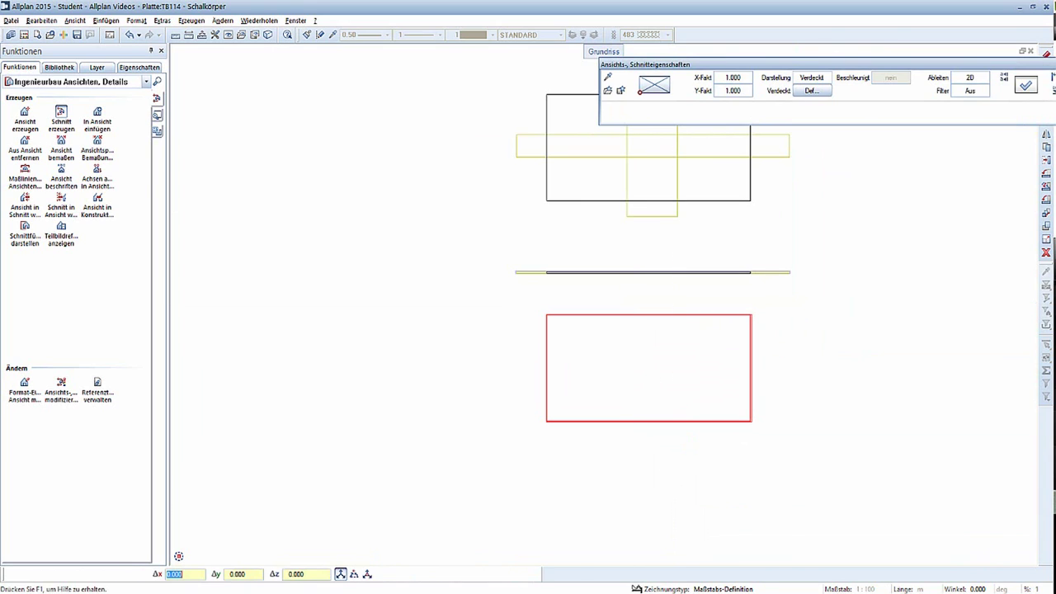
scroll(537, 458, "up", 2)
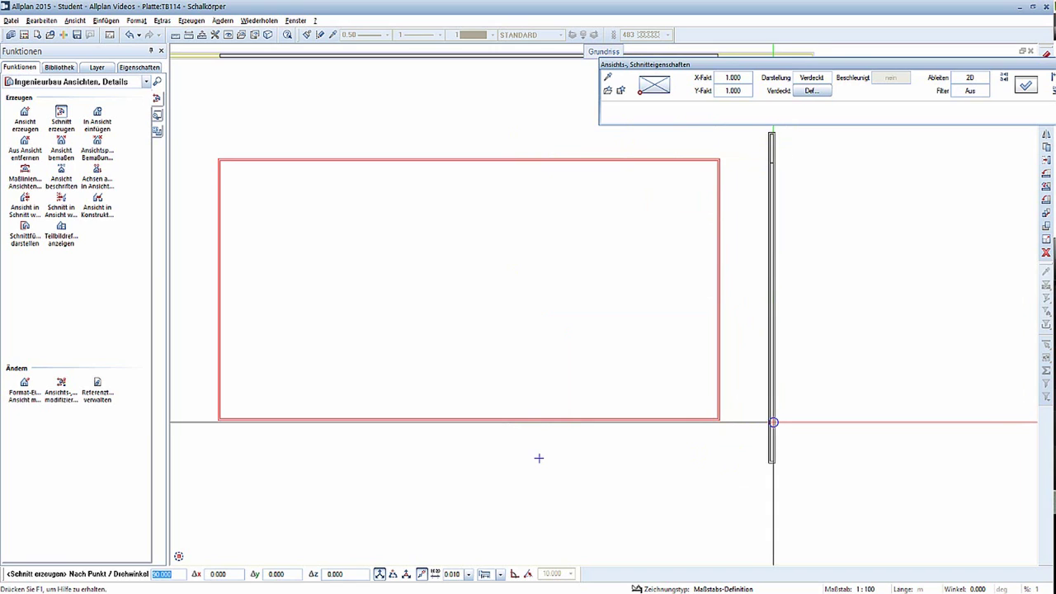
scroll(484, 465, "up", 1)
scroll(483, 465, "up", 1)
middle_click_drag(659, 418, 629, 411)
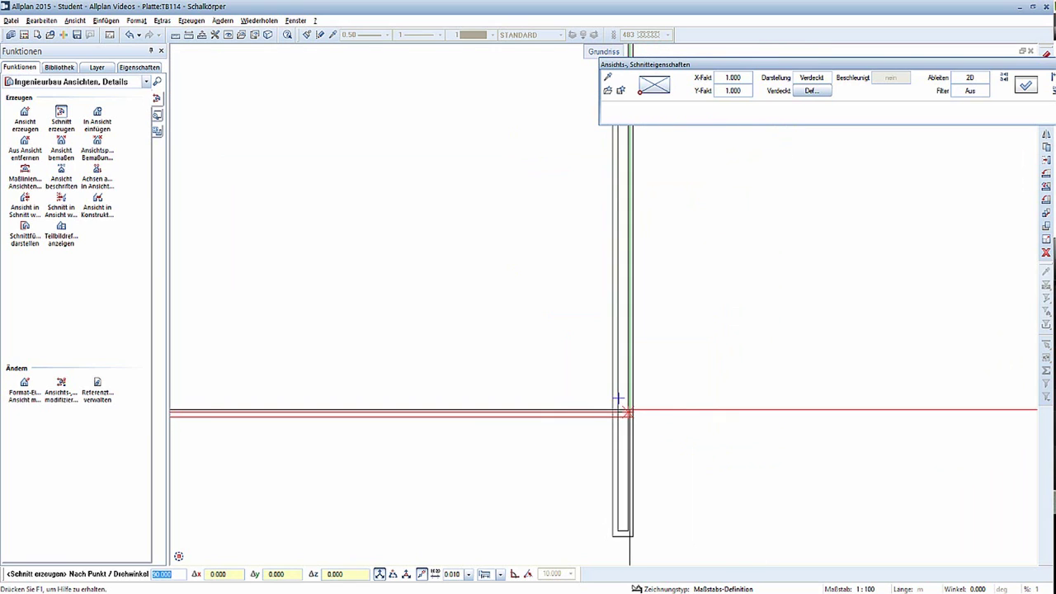
scroll(617, 400, "down", 3)
scroll(766, 416, "down", 2)
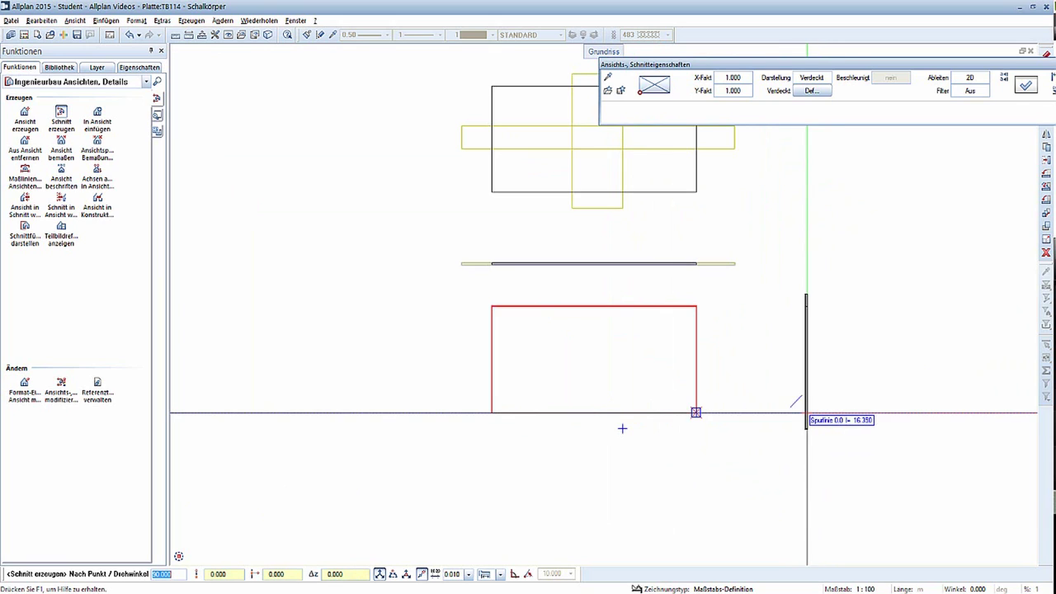
left_click(804, 413)
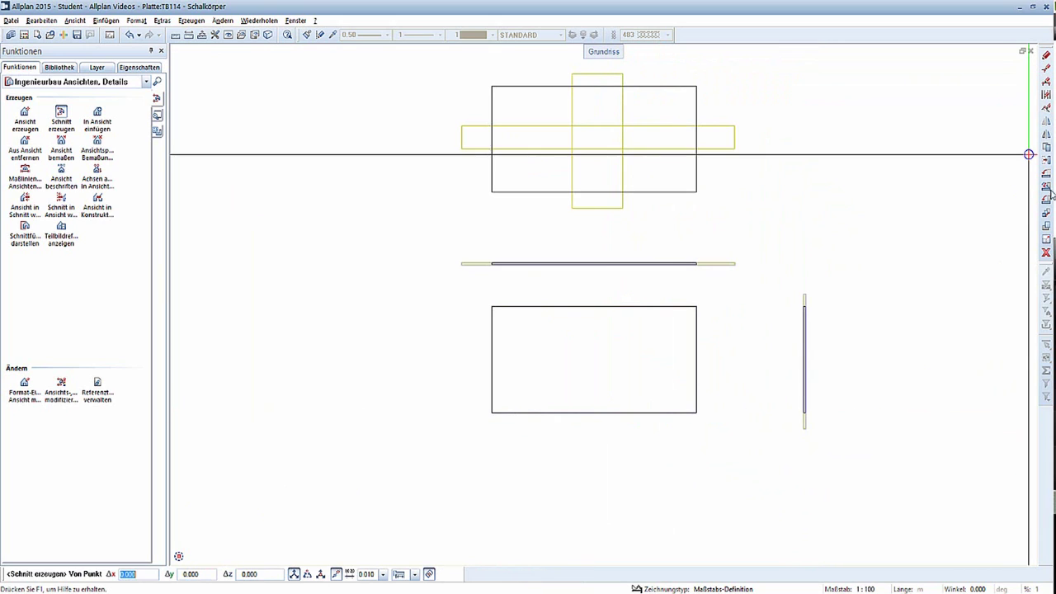
key("Escape")
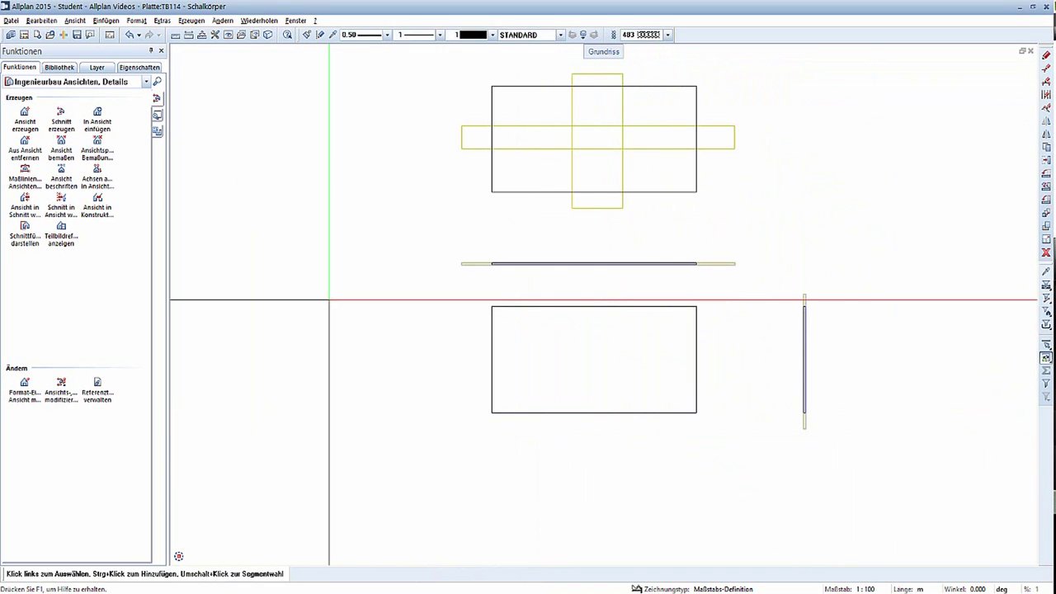
Step: Switch to the Ingenieurbau module group and start Feldverlegung mesh-mat placement
left_click(148, 82)
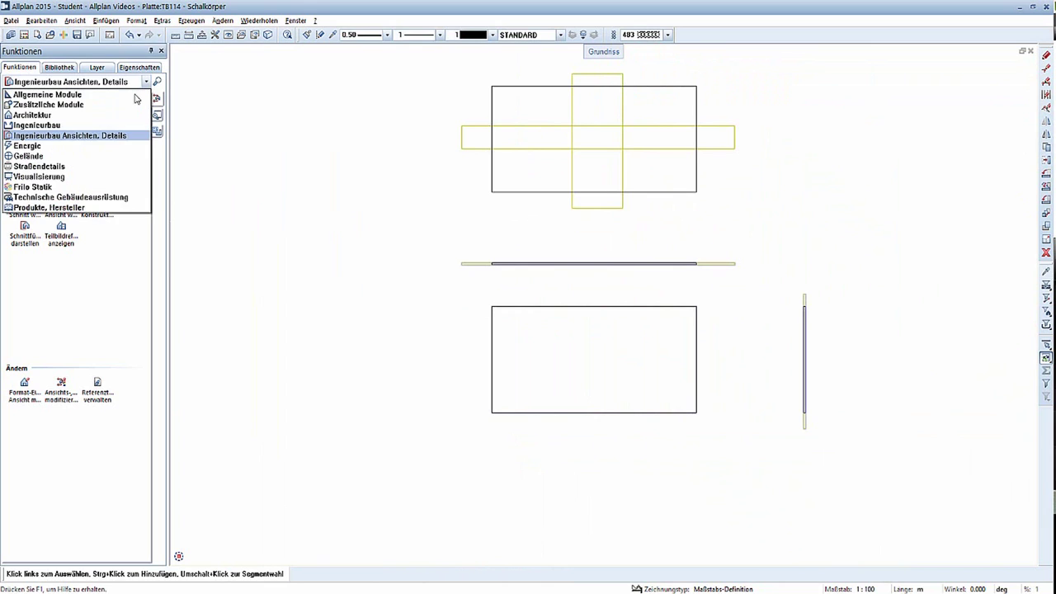
left_click(91, 125)
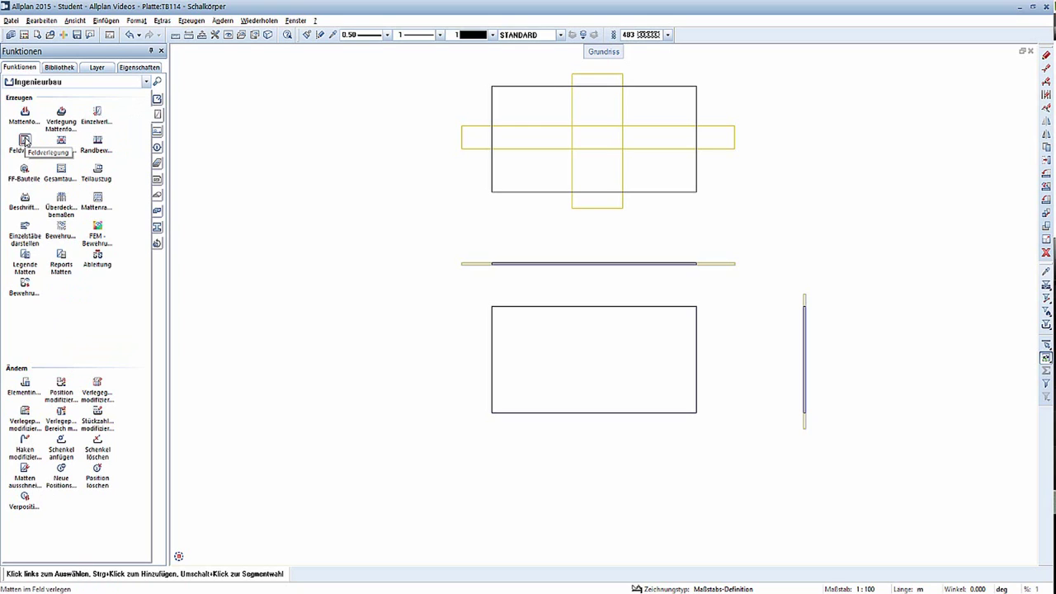
left_click(25, 141)
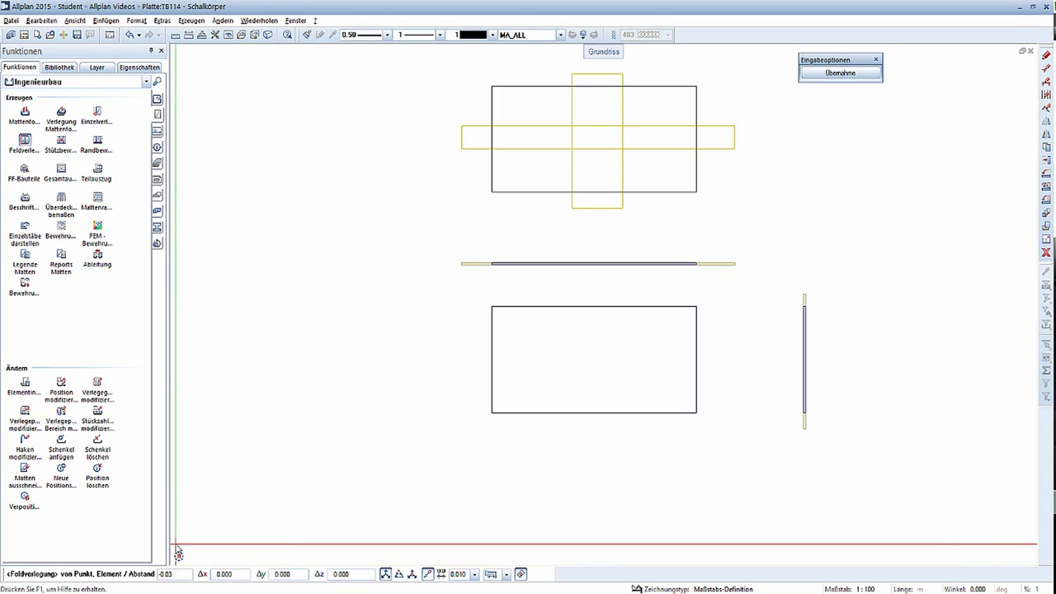
Step: Enter the -0.030 edge offset (Abstand) for the mat placement
type("0")
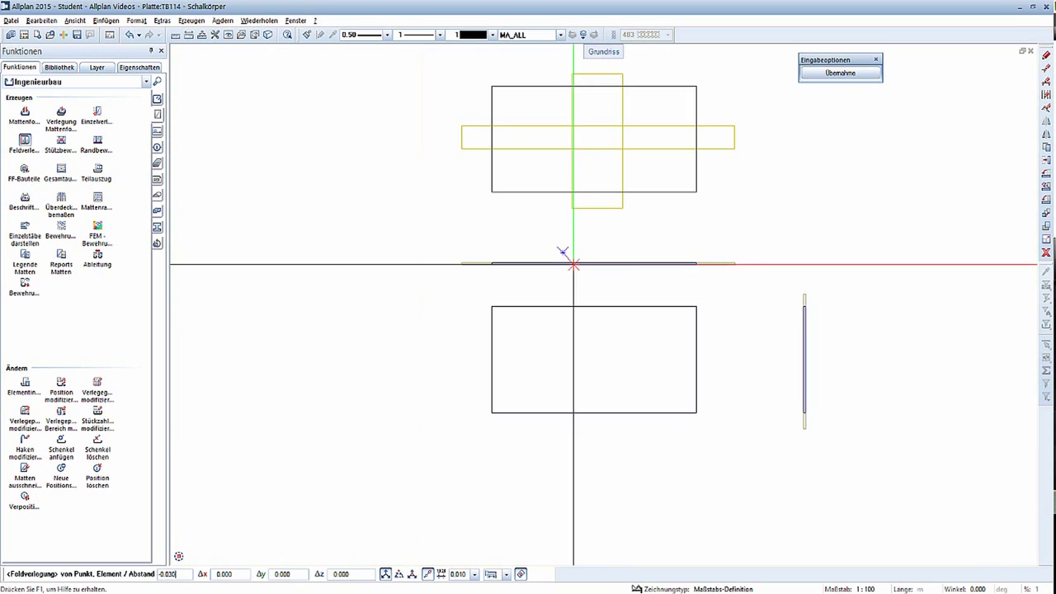
scroll(525, 321, "up", 2)
scroll(462, 313, "up", 2)
scroll(363, 276, "up", 2)
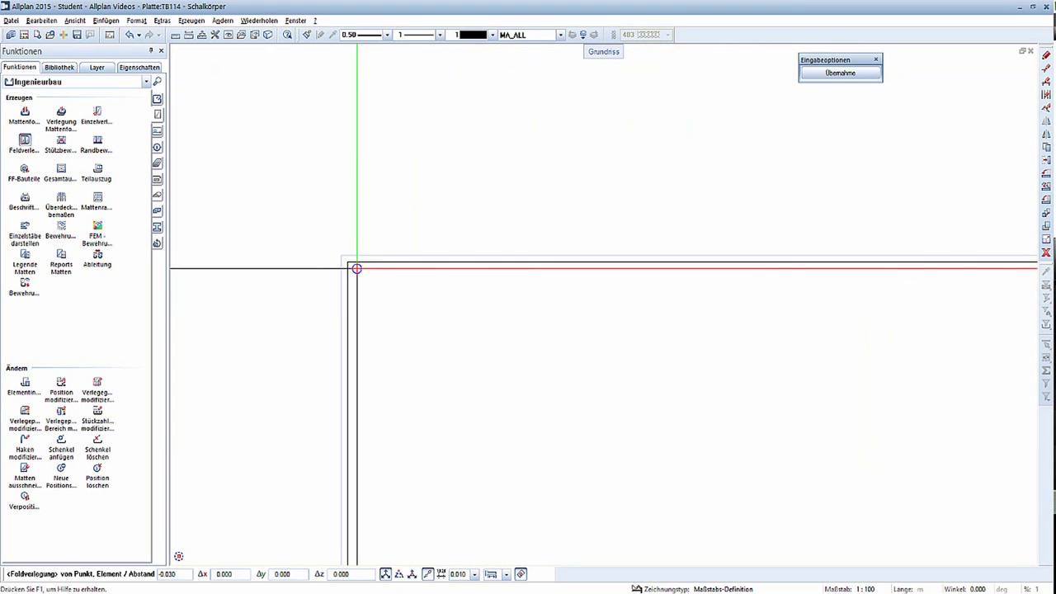
key("Escape")
Step: Restart Feldverlegung and outline the area from the slab's upper-left to lower-right corner
left_click(25, 141)
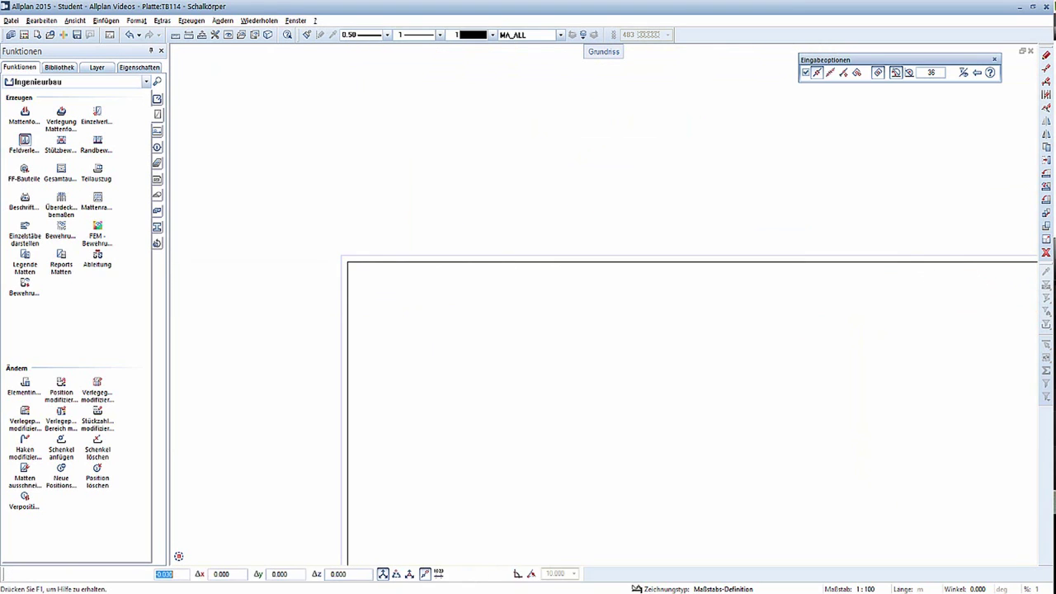
left_click(347, 262)
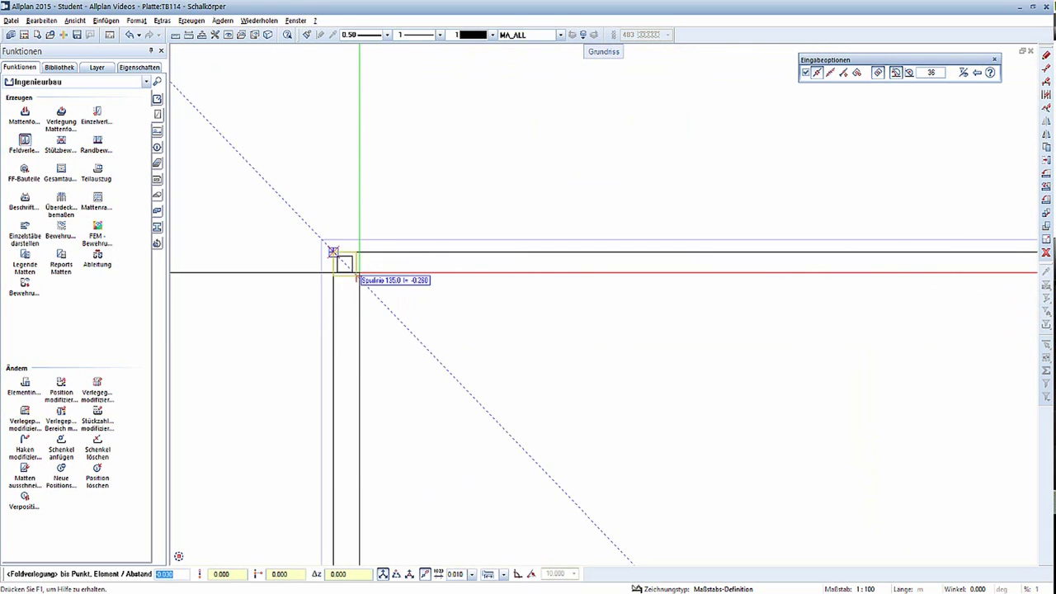
scroll(351, 266, "down", 2)
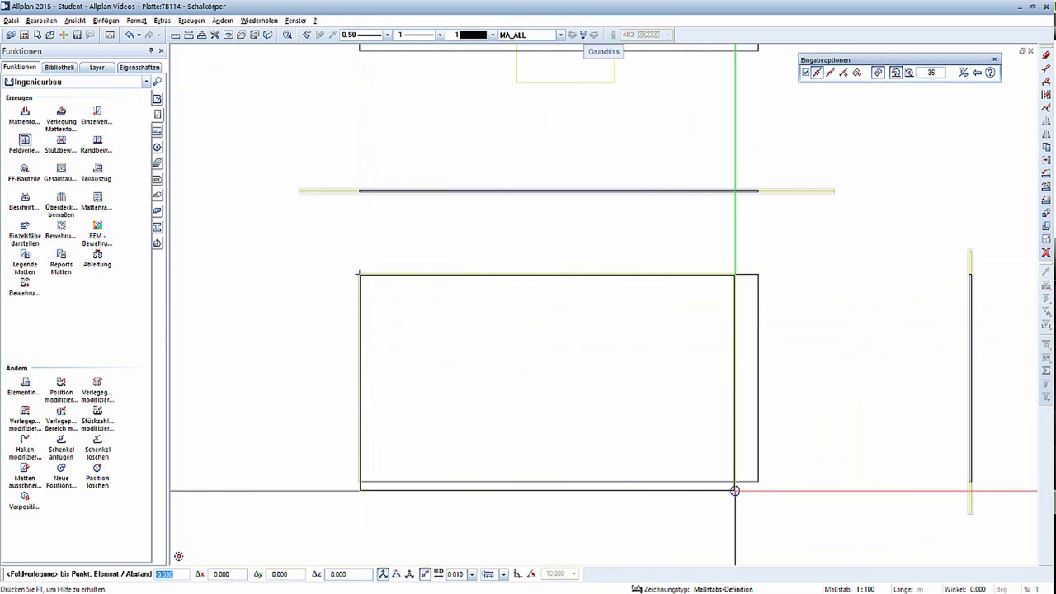
scroll(750, 481, "up", 3)
scroll(738, 481, "up", 2)
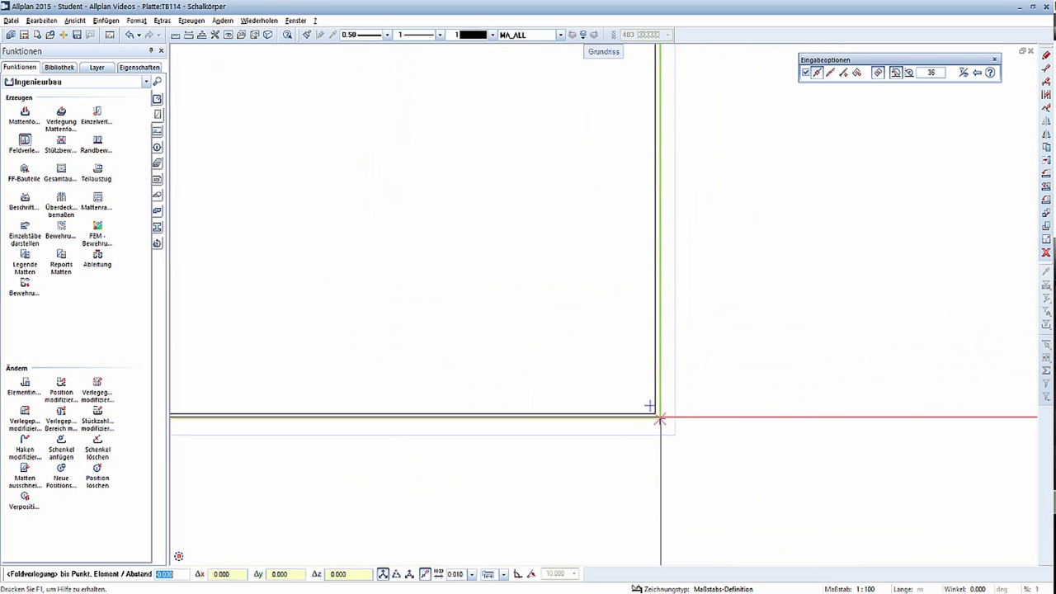
left_click(660, 419)
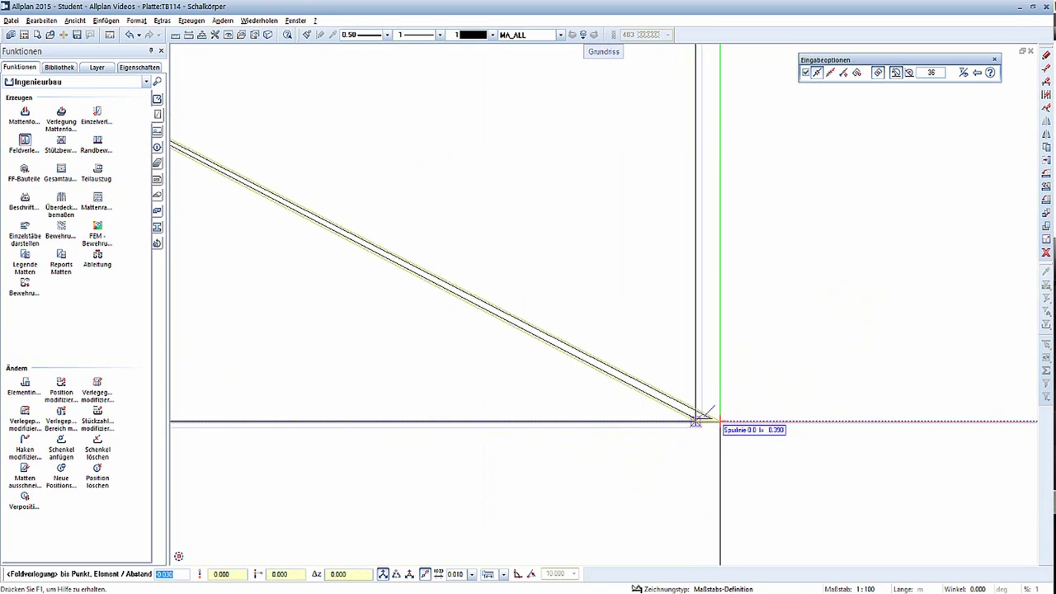
scroll(443, 403, "down", 3)
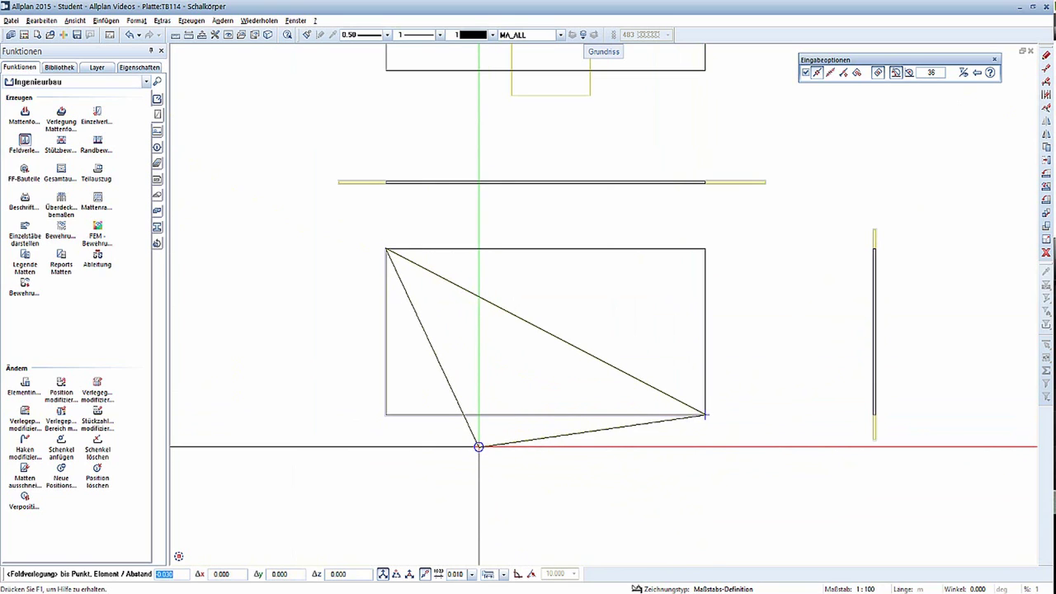
key("Escape")
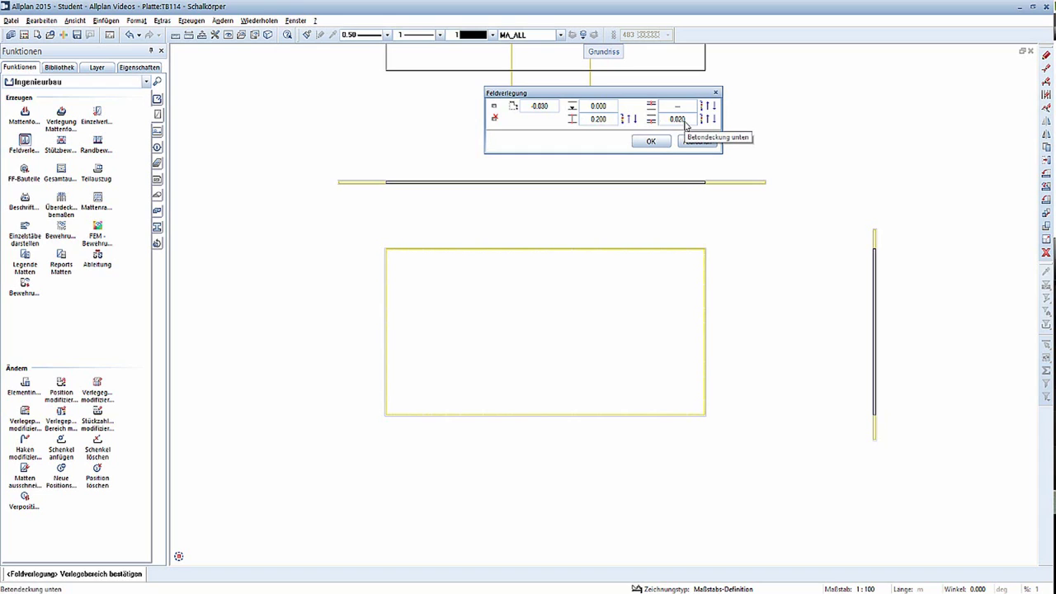
Step: Set Betondeckung unten to 0.020 in the Feldverlegung dialog
left_click(679, 119)
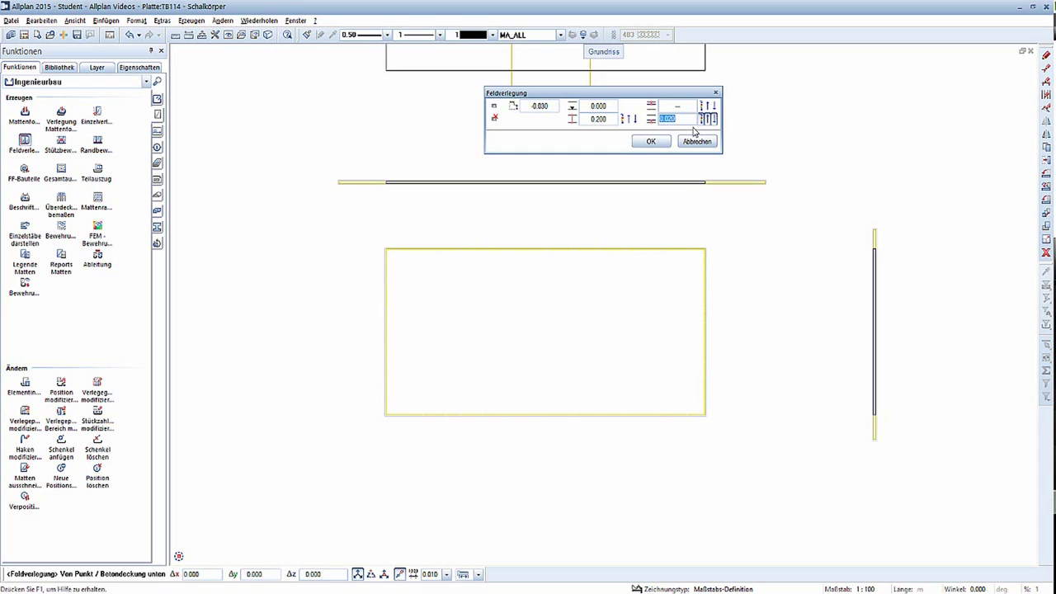
type("0.020")
key("Return")
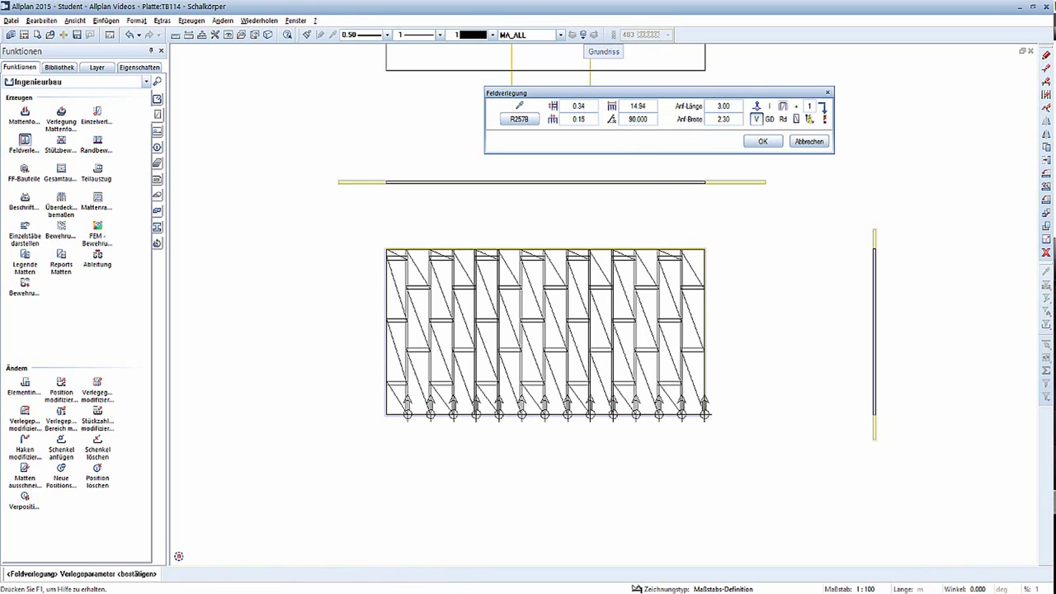
scroll(385, 404, "up", 4)
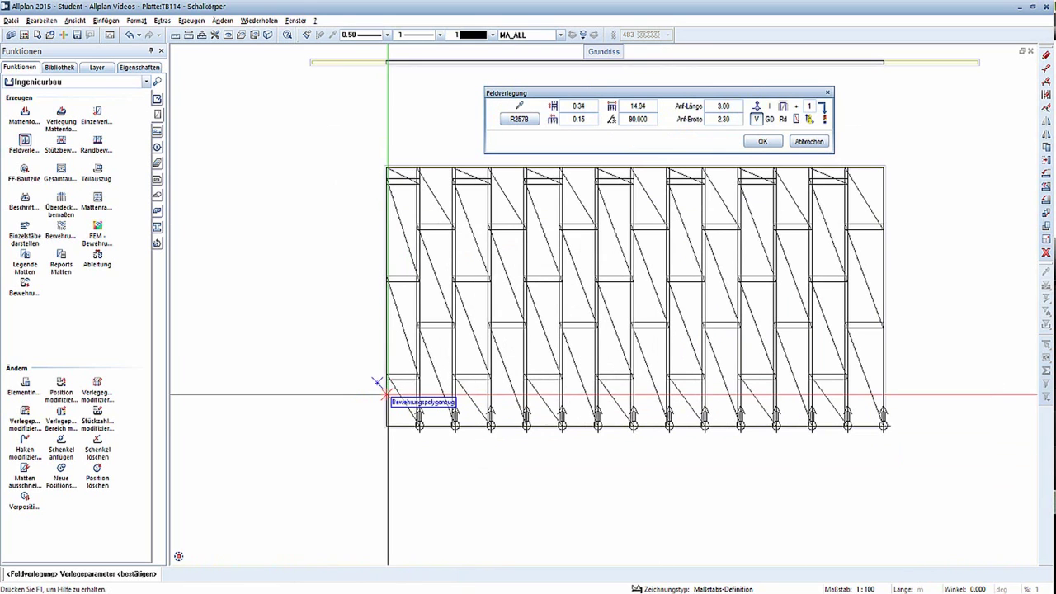
scroll(384, 302, "down", 2)
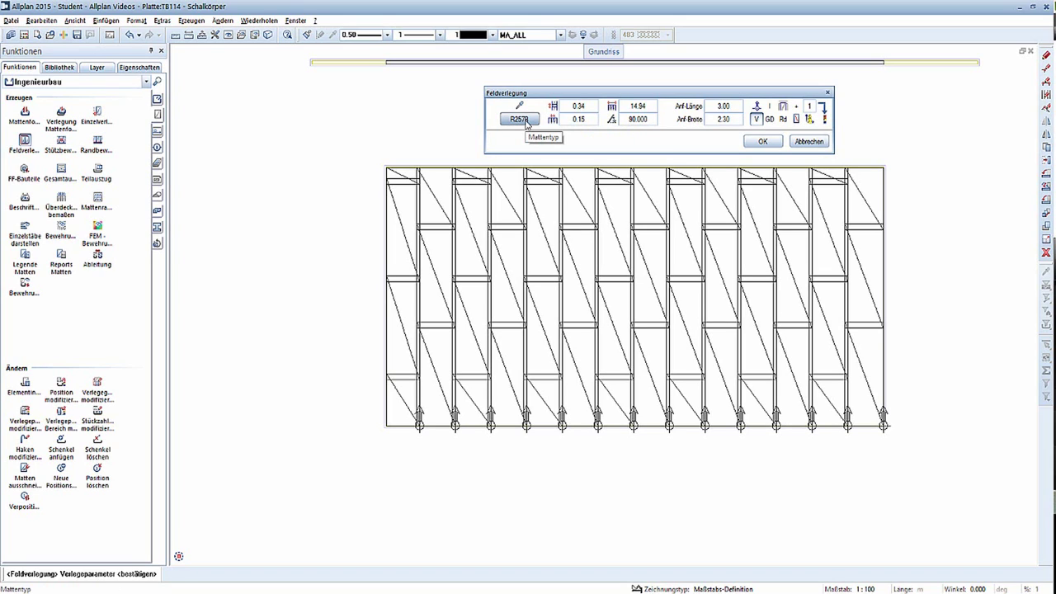
Step: Change the mat type from R257B to Q335A
left_click(520, 120)
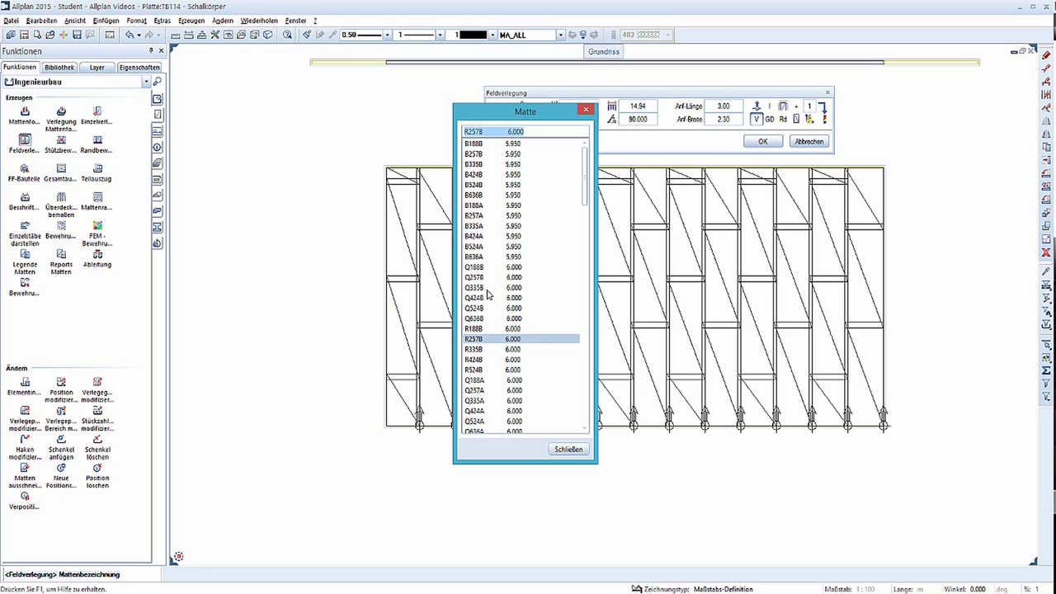
left_click(488, 402)
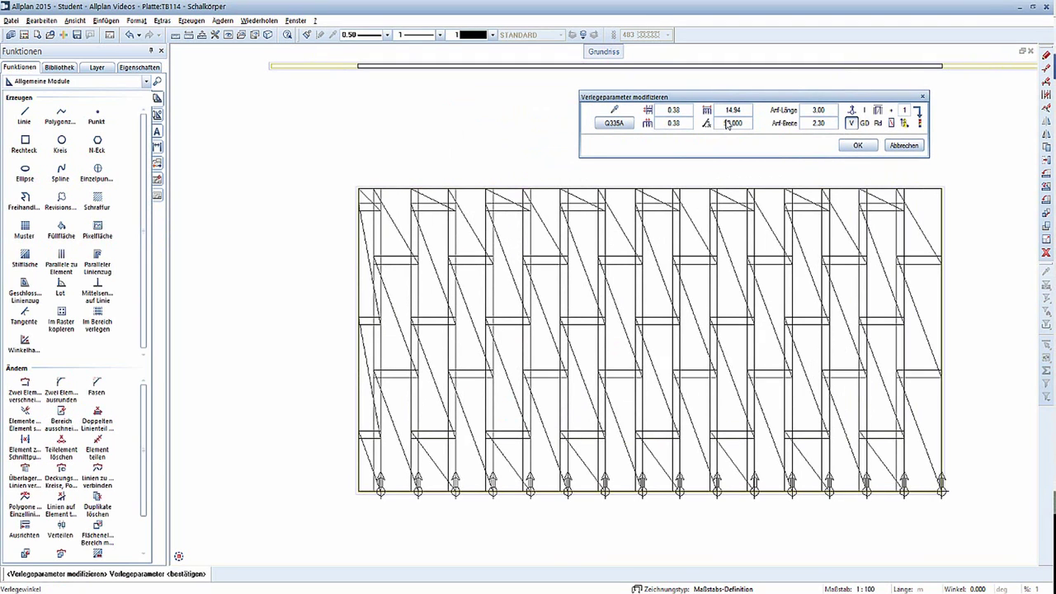
Step: Preview the Q335A mats at laying angles of 90°, 45° and 0°
left_click(727, 123)
type("90")
key("Return")
left_click(736, 124)
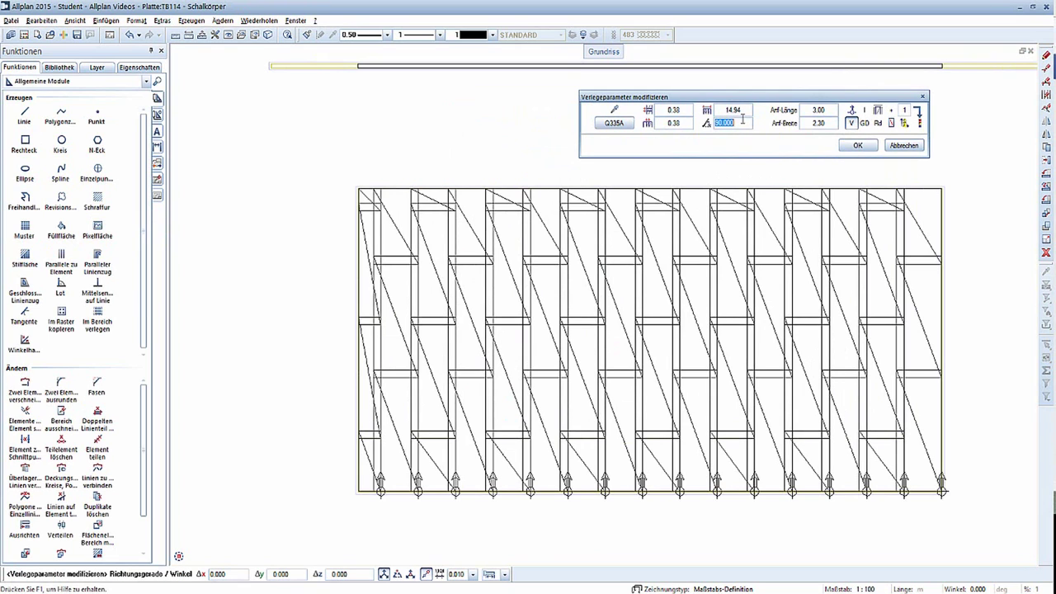
type("45")
key("Return")
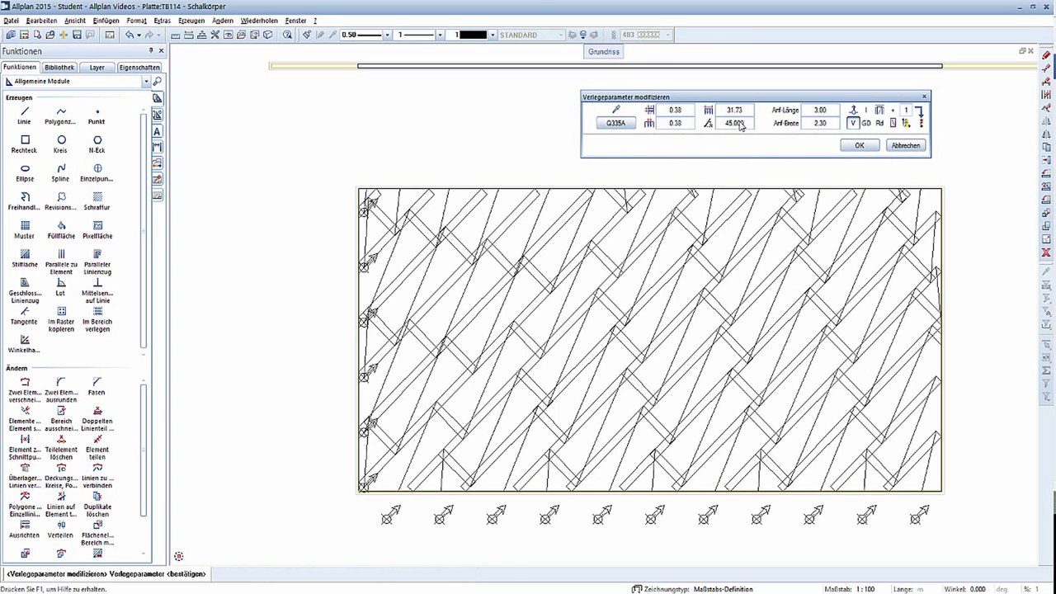
left_click(741, 124)
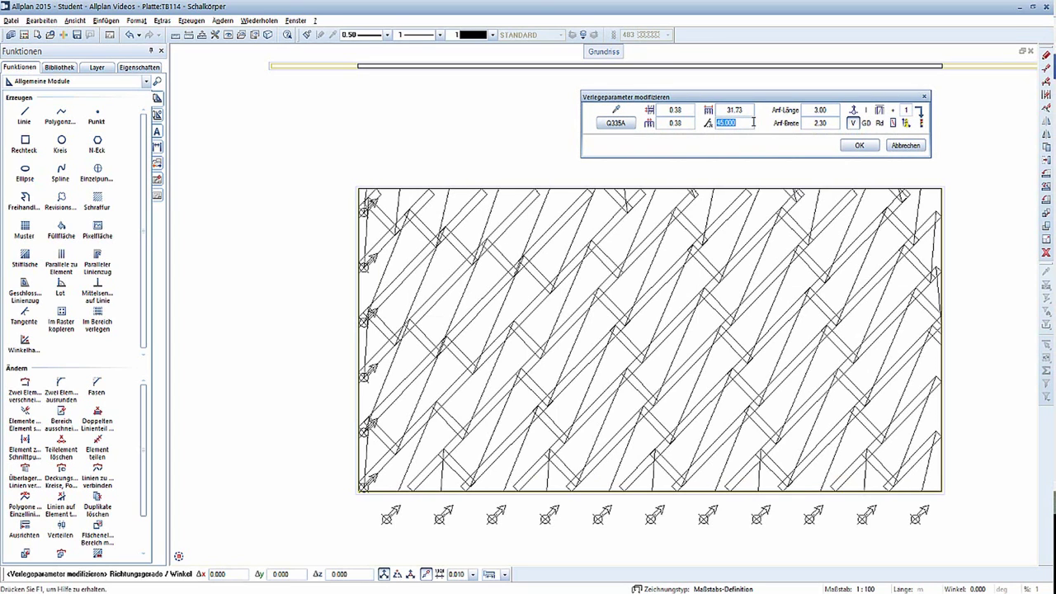
type("0")
key("Return")
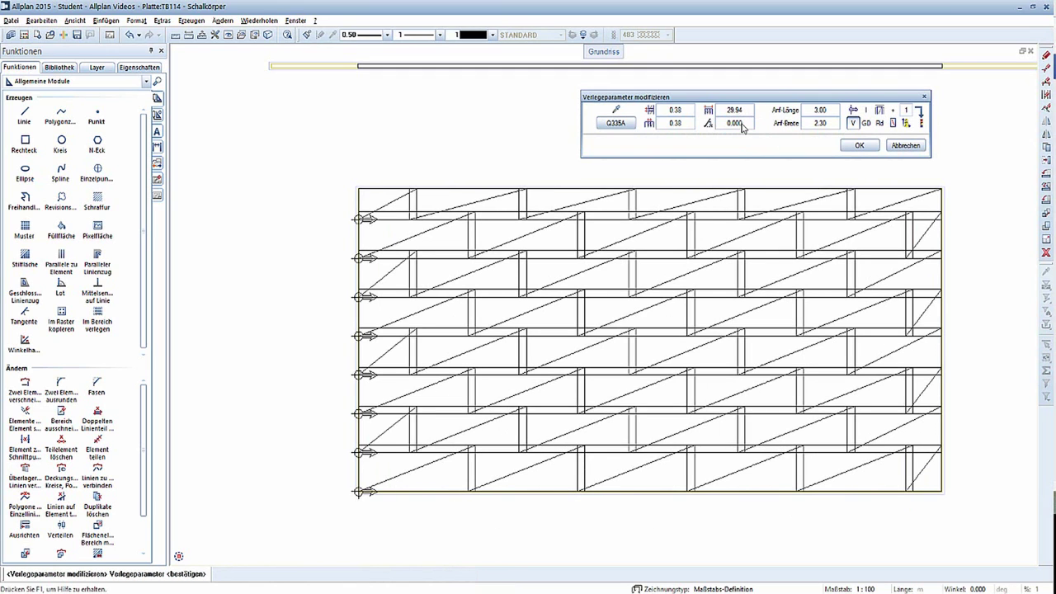
Step: Restore the 90° laying angle and confirm the modified laying parameters
left_click(742, 125)
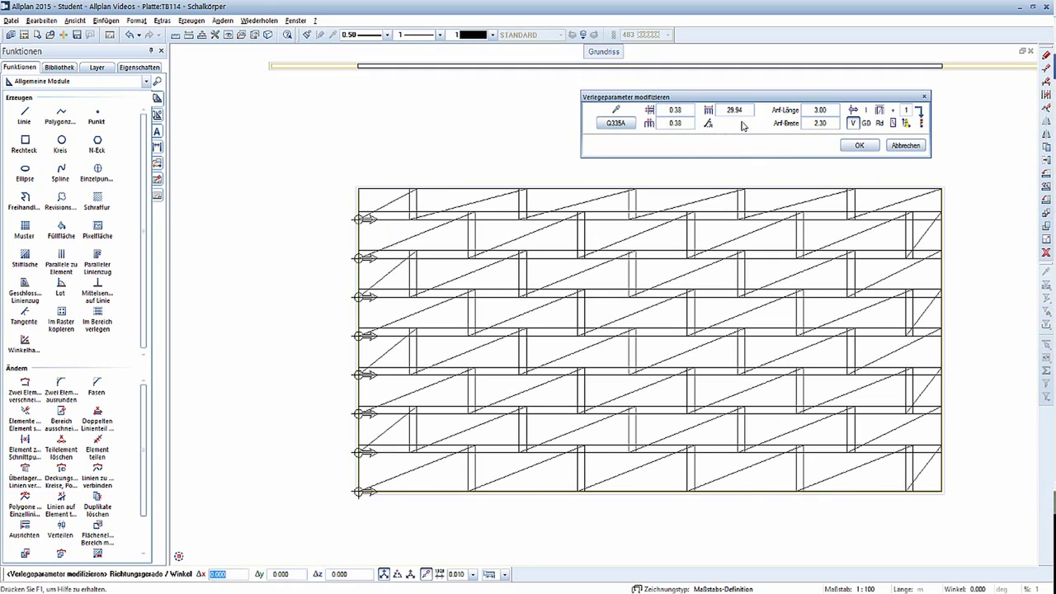
left_click(742, 124)
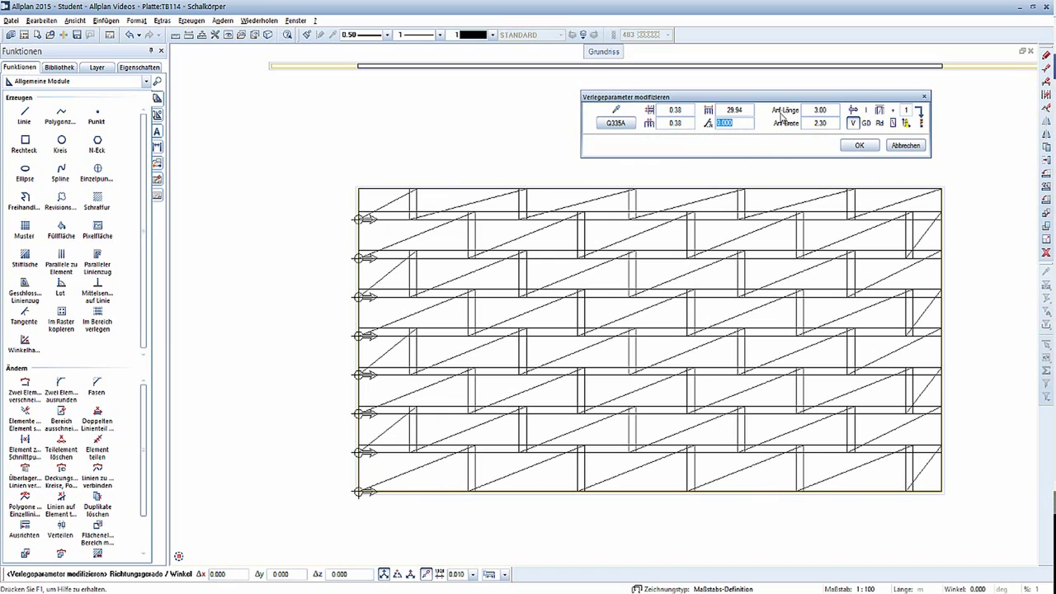
type("90")
key("Return")
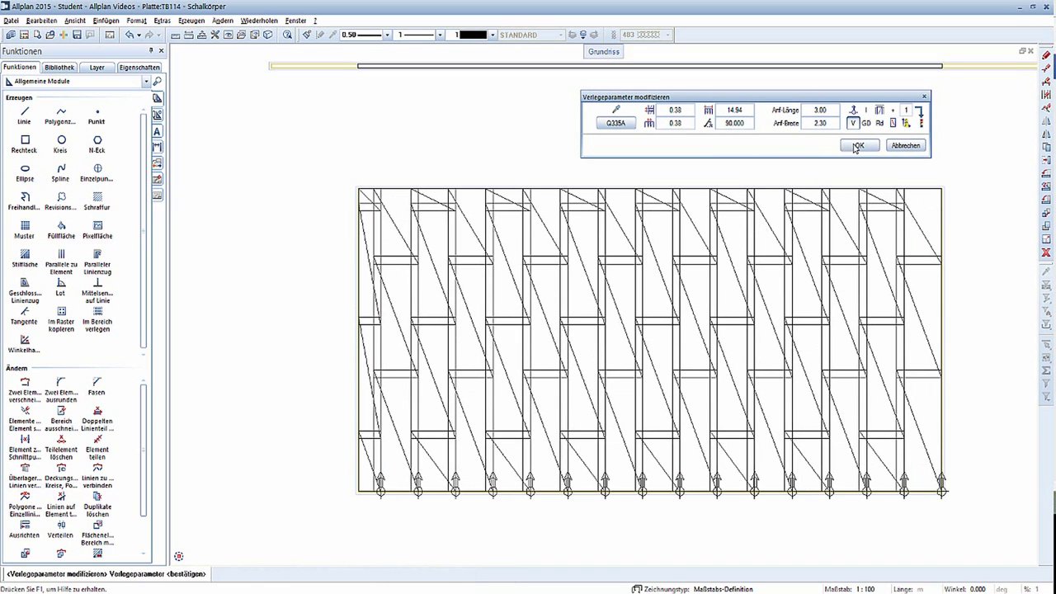
left_click(857, 145)
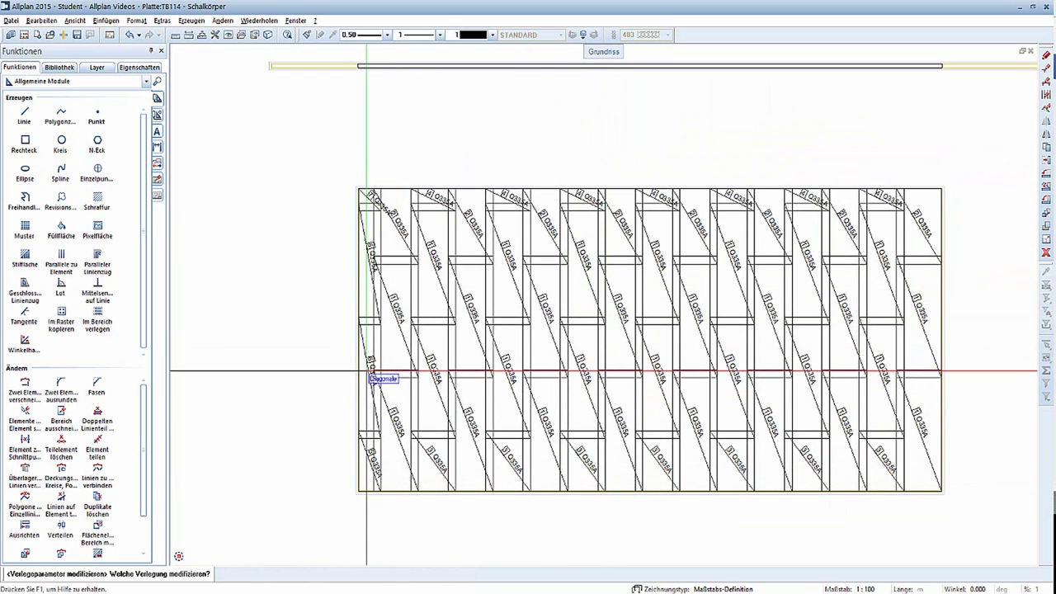
Step: Zoom in to check the mats' position numbers (1, 3, 6) and Q335A labels, then end the mat tool
scroll(367, 368, "up", 2)
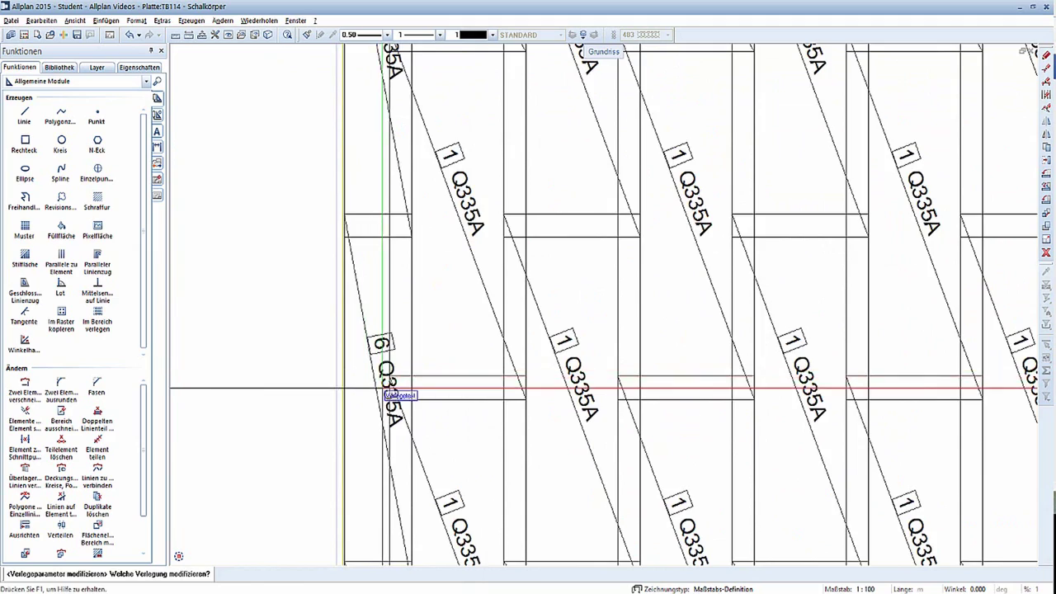
scroll(376, 379, "down", 5)
scroll(384, 379, "down", 2)
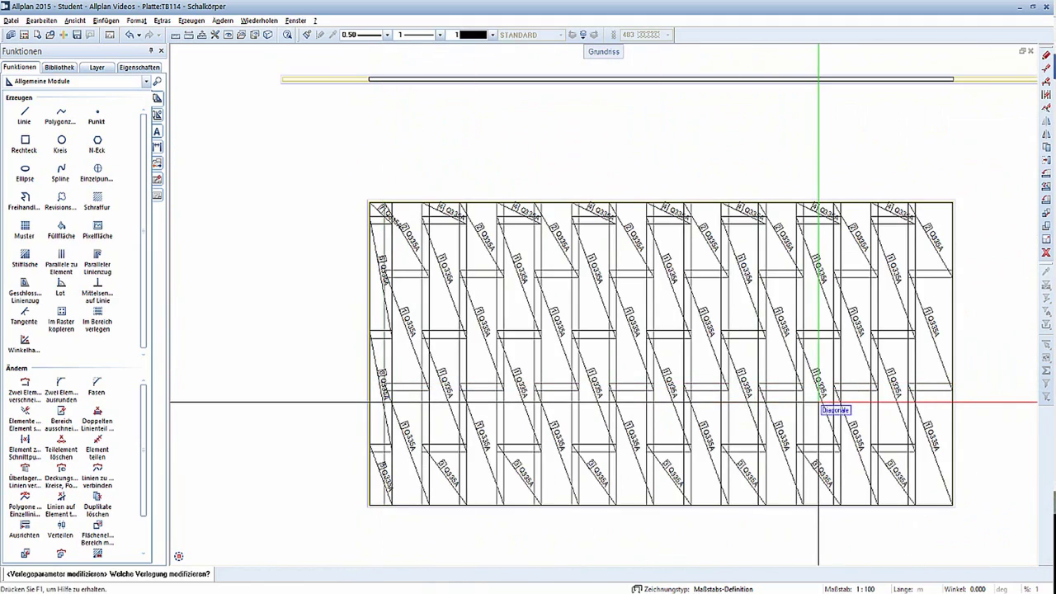
scroll(817, 402, "up", 2)
scroll(817, 402, "up", 2)
scroll(815, 401, "down", 2)
scroll(815, 401, "down", 1)
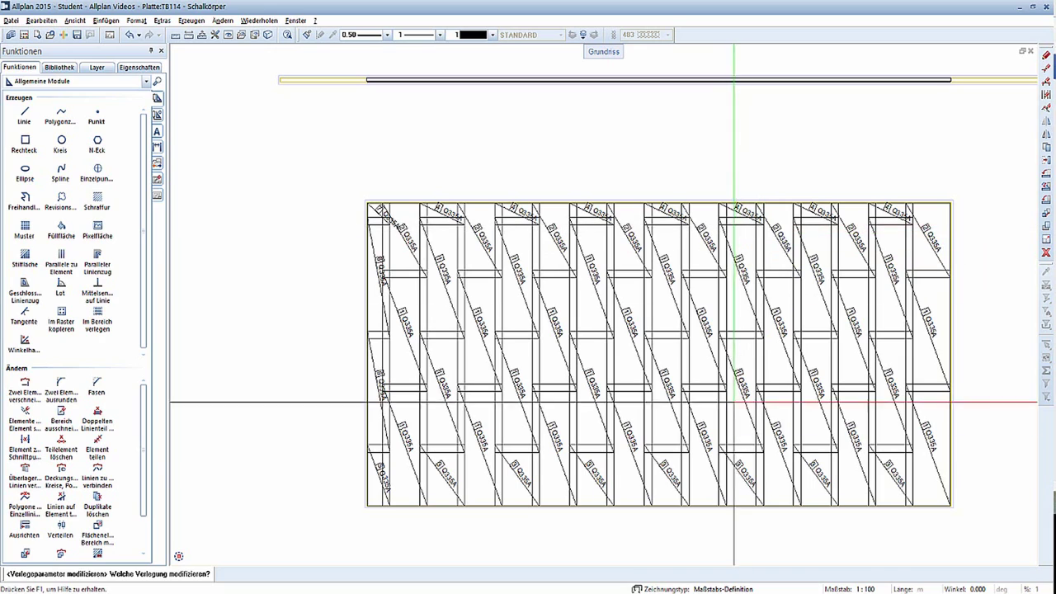
scroll(732, 553, "up", 1)
scroll(735, 504, "up", 3)
scroll(732, 477, "down", 1)
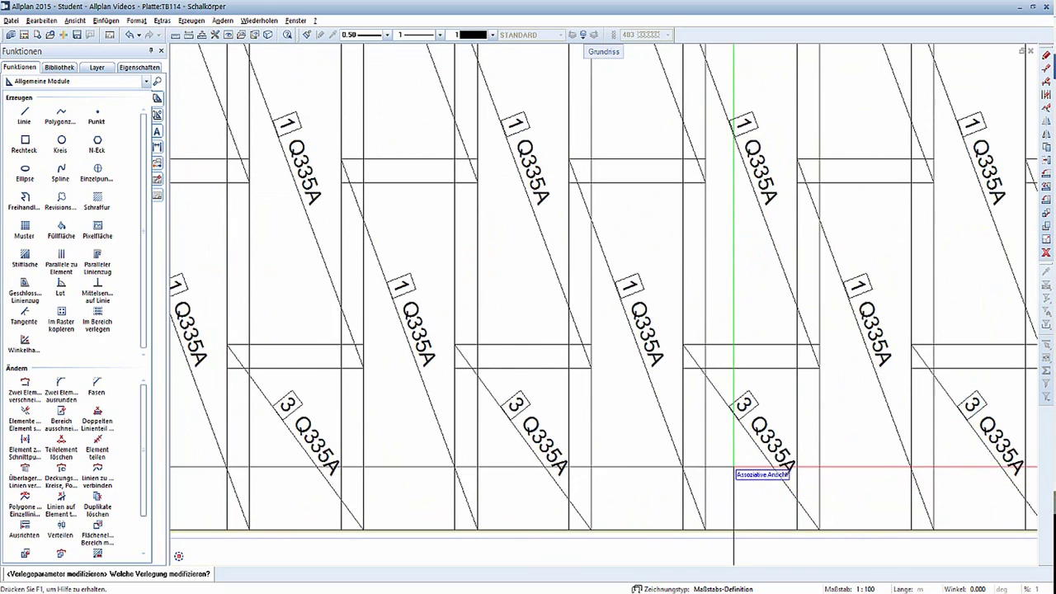
scroll(732, 477, "down", 2)
scroll(732, 477, "down", 2)
key("Escape")
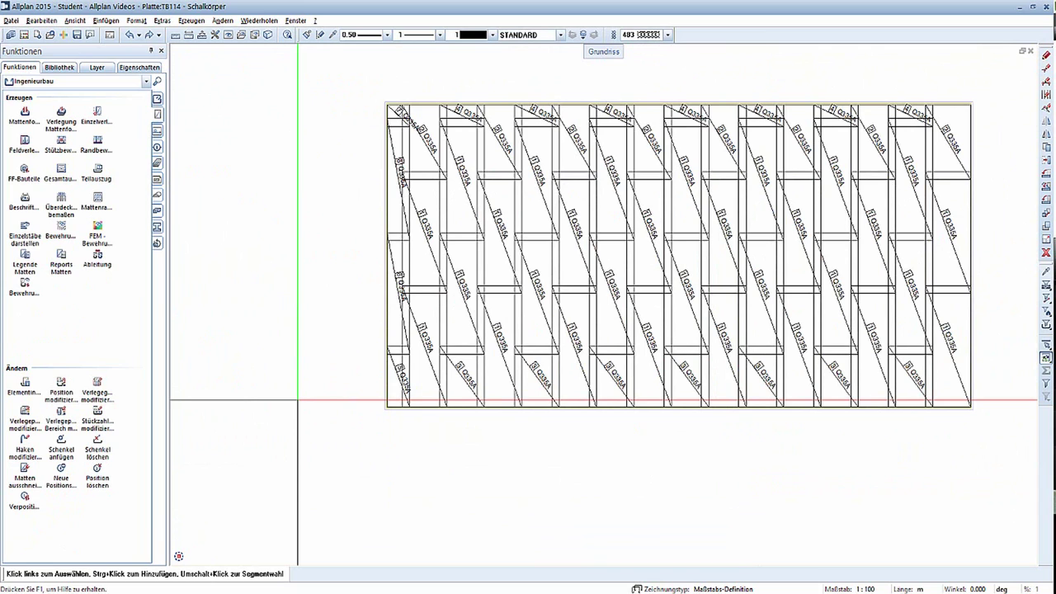
Step: Choose the '1 Mattenschneideskizze' mat legend for placement beside the slab
left_click(26, 255)
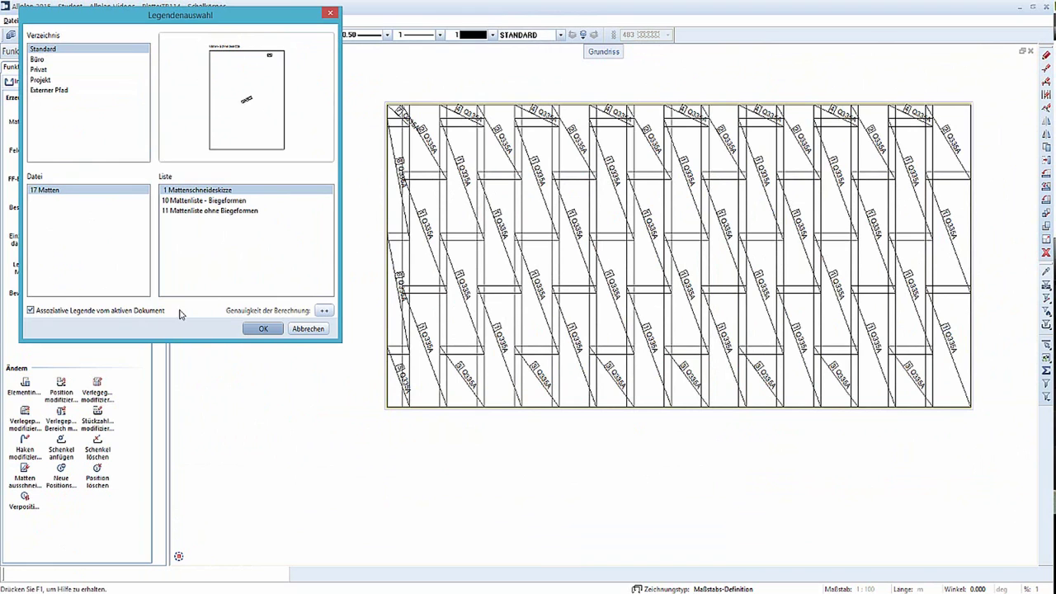
double_click(189, 194)
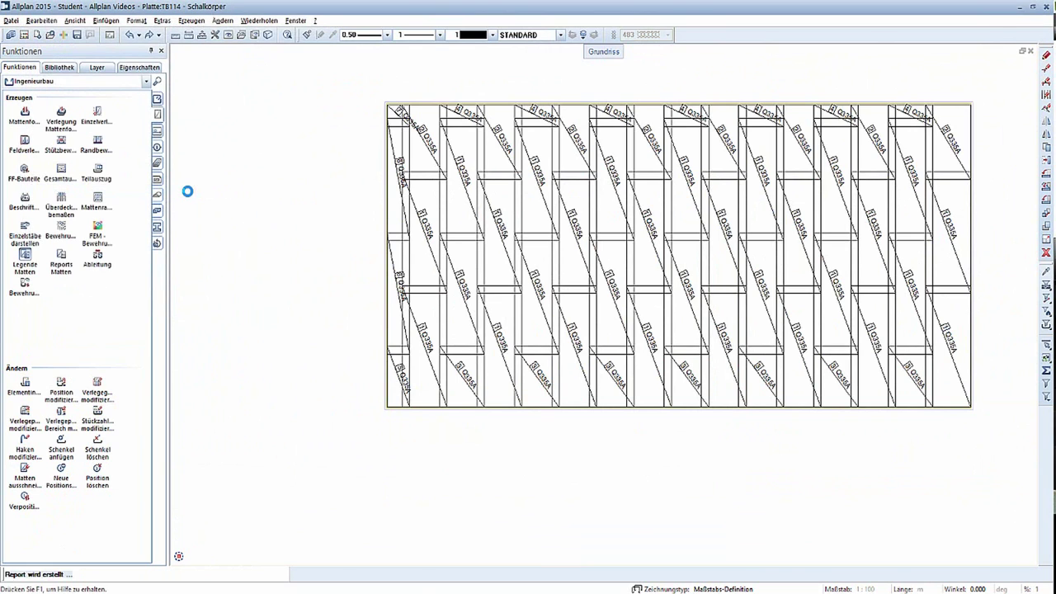
scroll(578, 317, "down", 4)
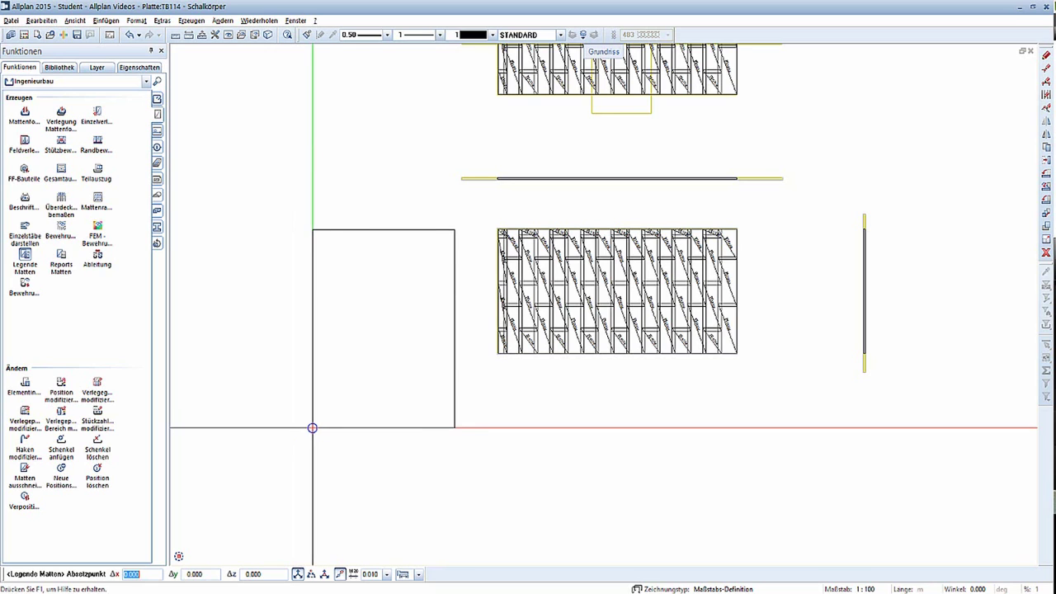
Step: Place the Matten-Schneideskizze legend left of the slab and zoom in to inspect it
left_click(311, 428)
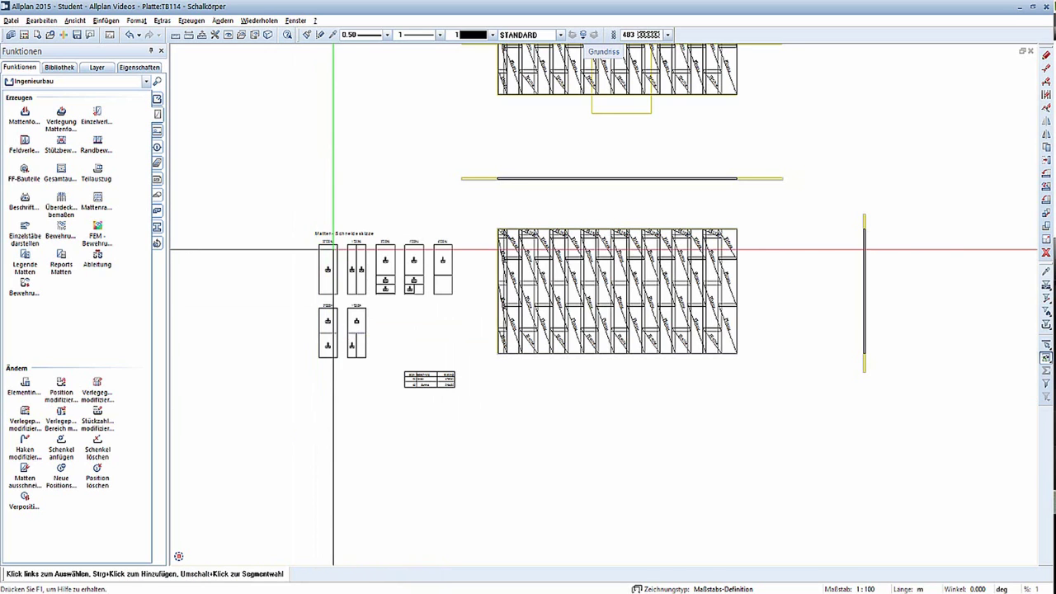
scroll(333, 248, "up", 3)
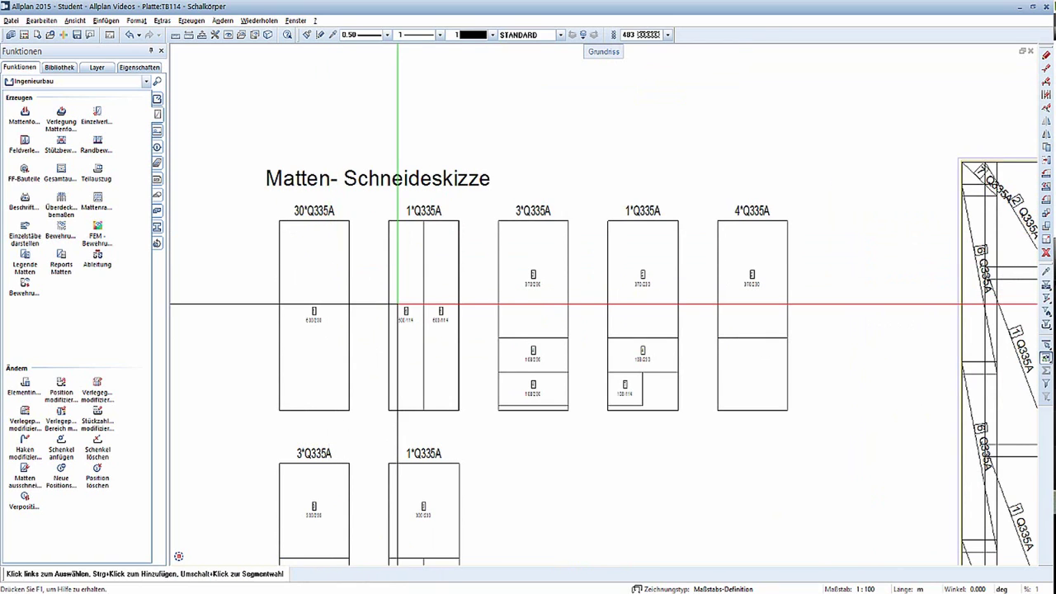
scroll(710, 413, "up", 1)
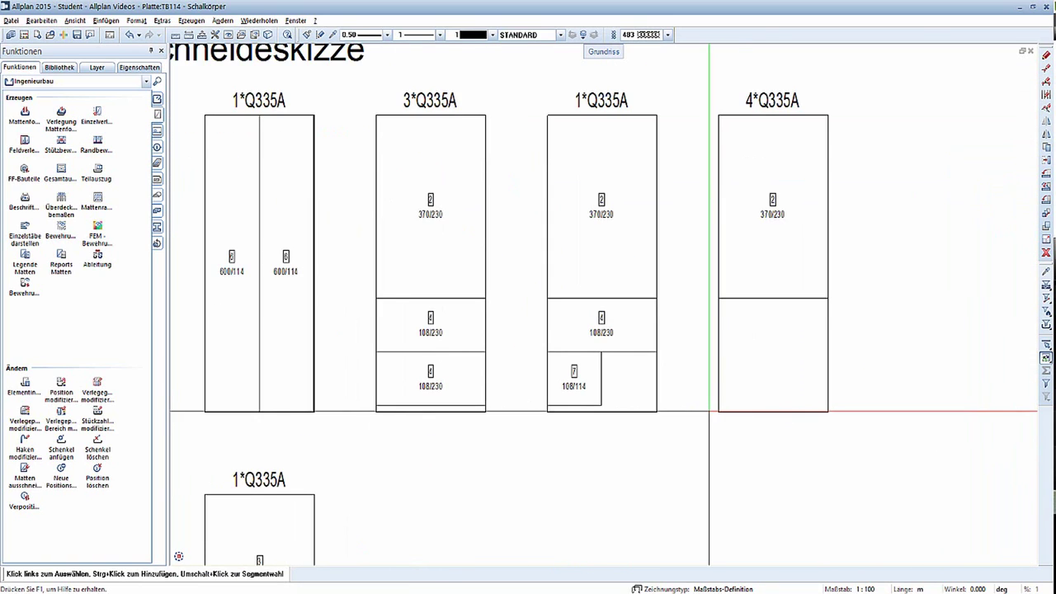
scroll(704, 417, "down", 1)
scroll(704, 417, "up", 1)
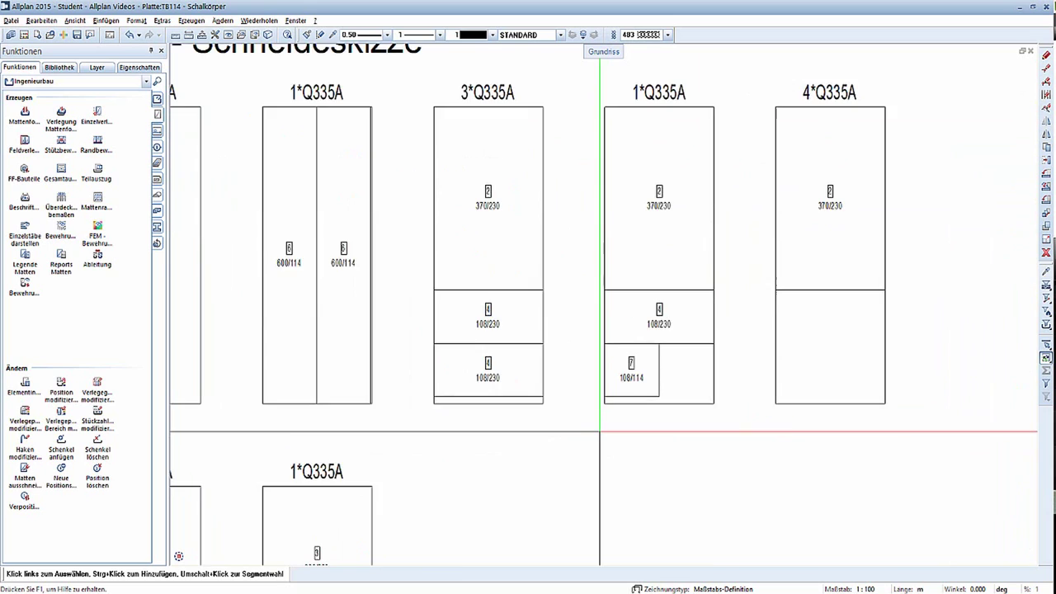
scroll(602, 423, "up", 1)
scroll(619, 419, "down", 2)
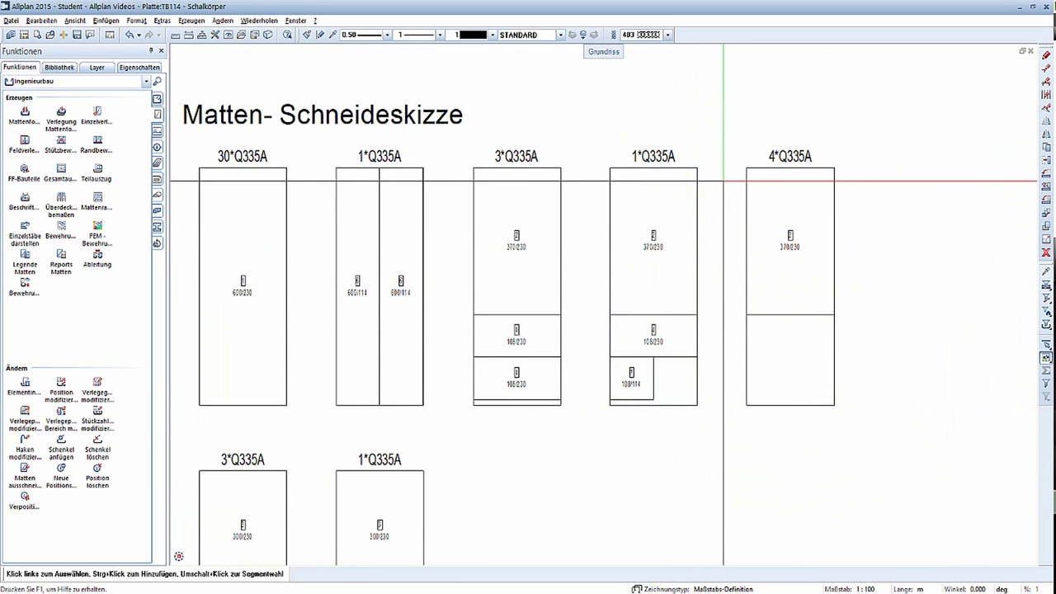
scroll(722, 177, "down", 1)
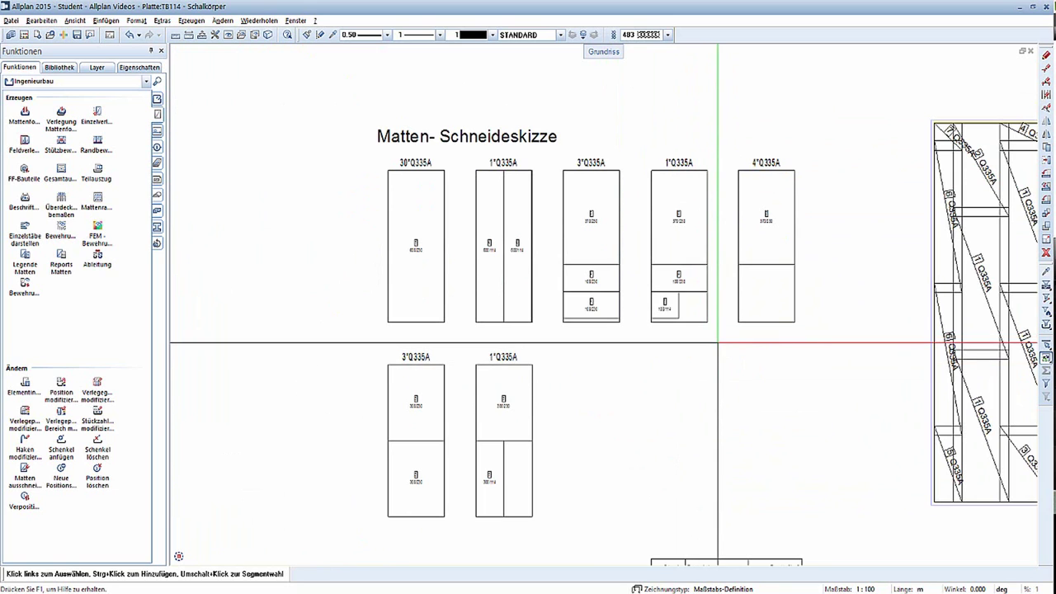
scroll(561, 363, "down", 2)
scroll(601, 460, "up", 1)
scroll(741, 455, "up", 2)
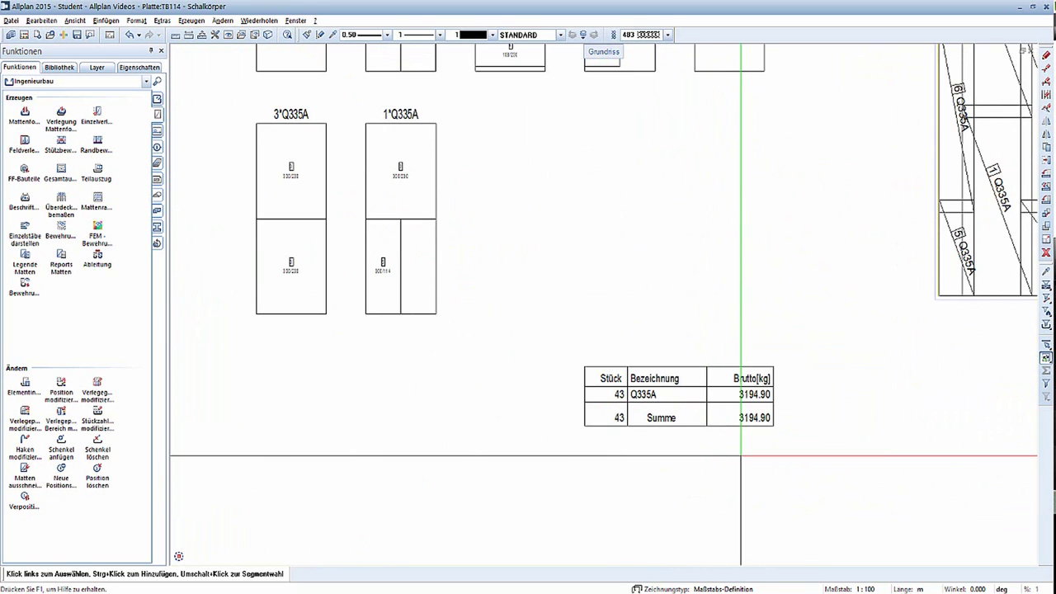
scroll(741, 455, "up", 2)
Step: Check the weight table (43 × Q335A, 3194.90 kg), then clear the selection
left_click_drag(435, 221, 841, 450)
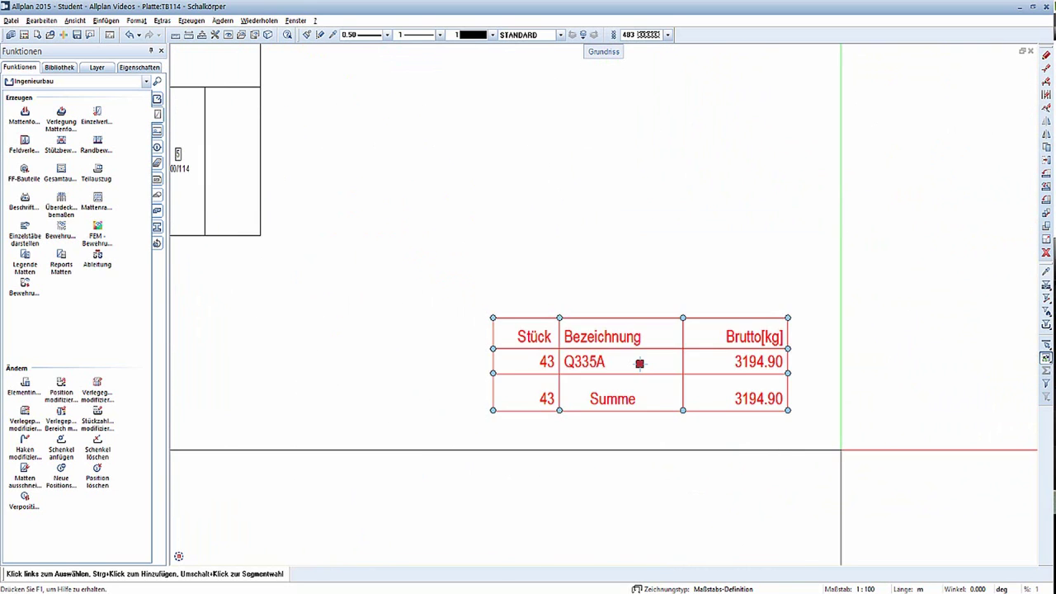
key("Escape")
scroll(841, 450, "down", 1)
scroll(673, 291, "down", 1)
scroll(672, 291, "up", 1)
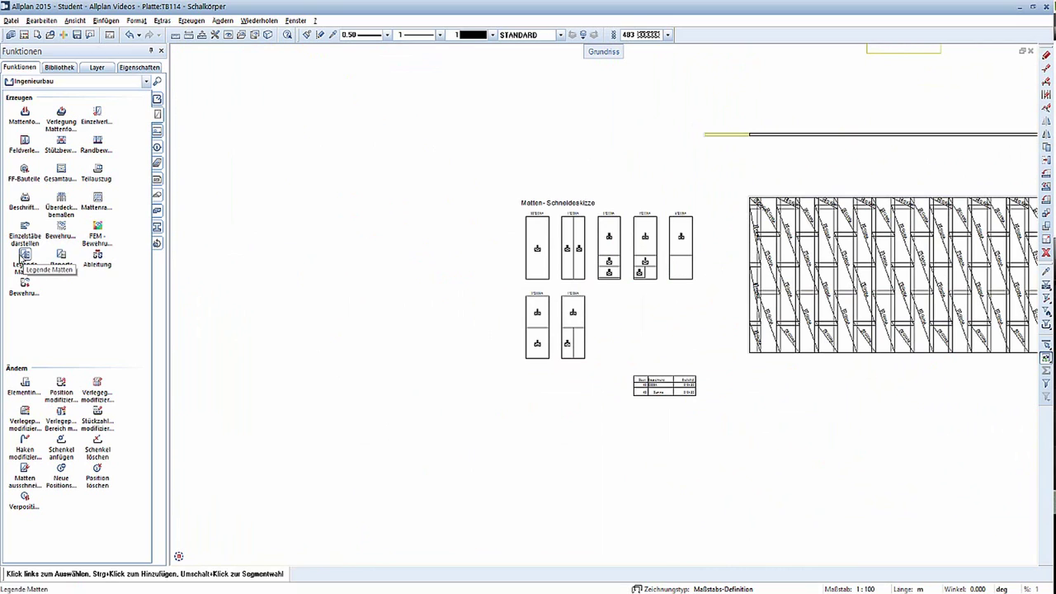
Step: Place the '10 Mattenliste - Biegeformen' legend below the weight table, listing seven Q335A positions
left_click(23, 257)
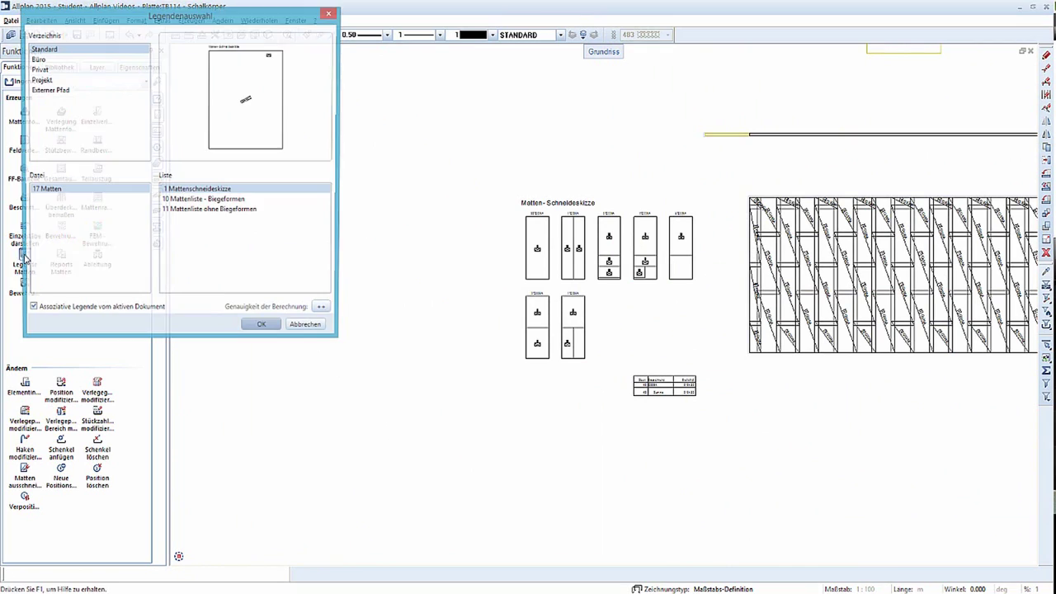
left_click(198, 203)
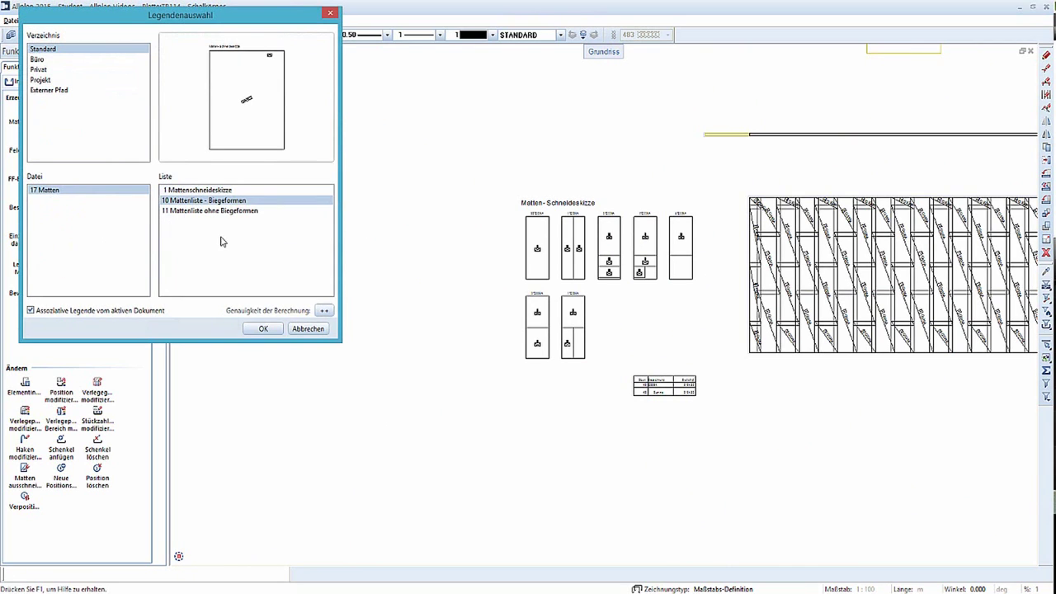
left_click(263, 329)
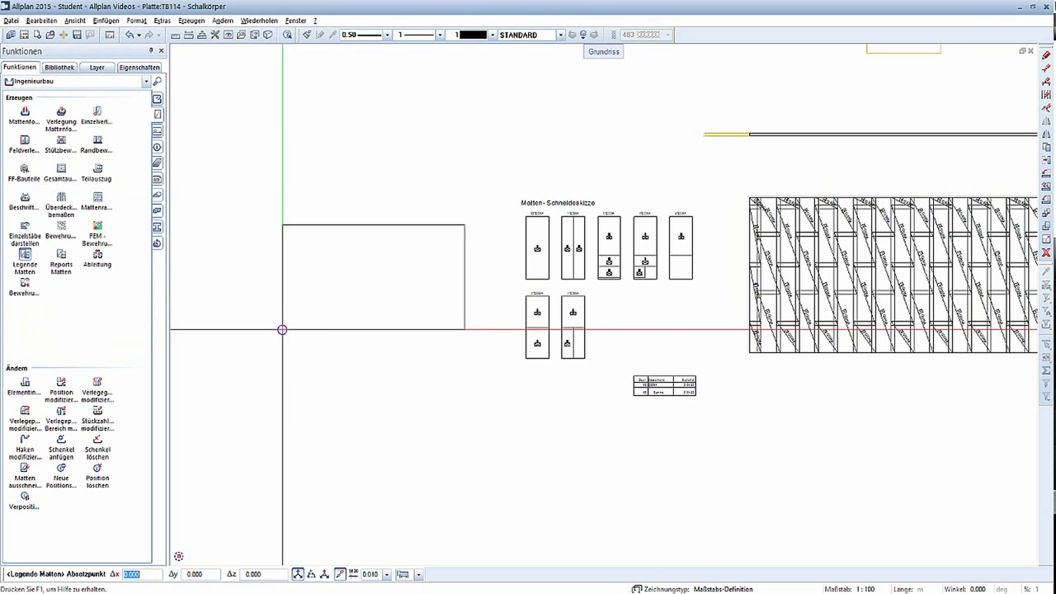
scroll(349, 238, "down", 2)
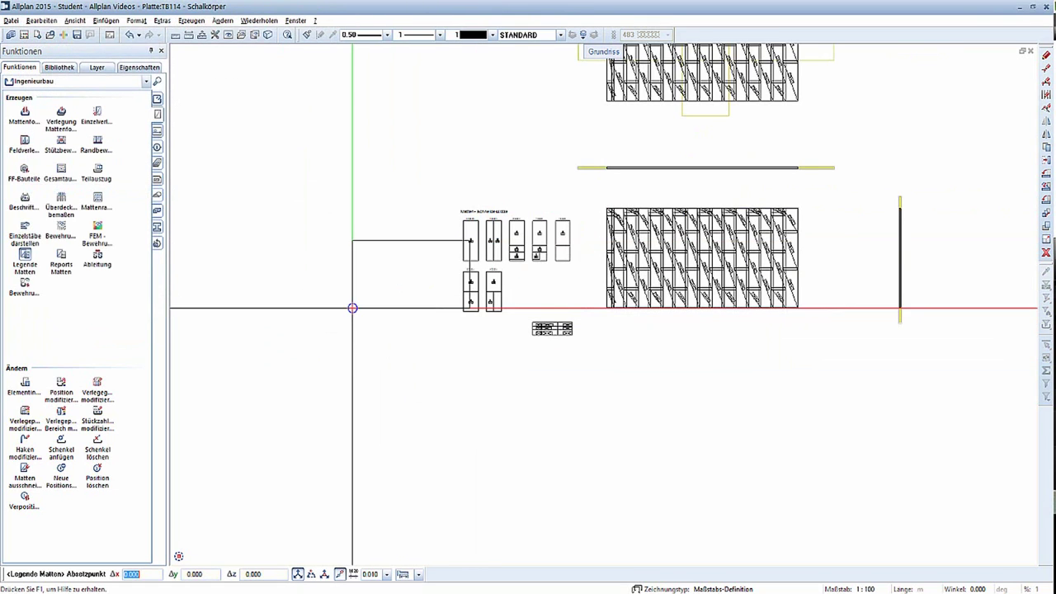
left_click(458, 423)
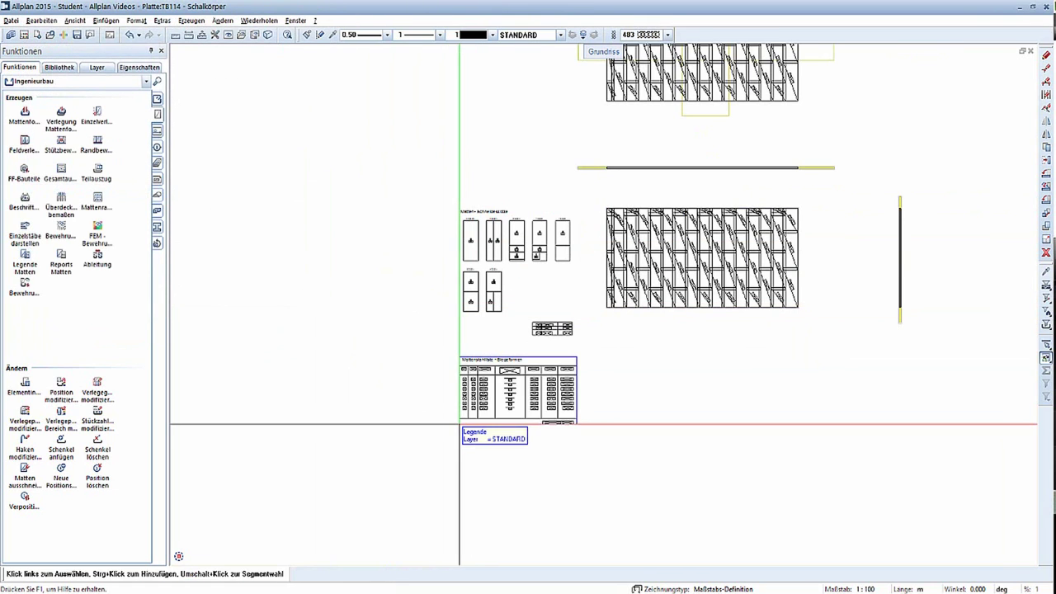
scroll(542, 413, "up", 2)
scroll(543, 413, "up", 2)
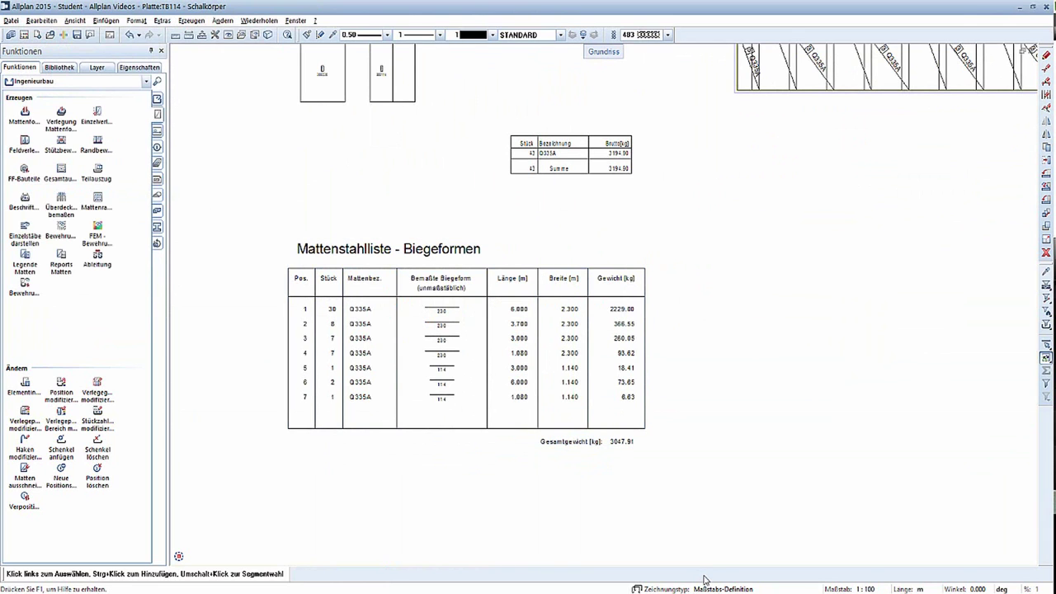